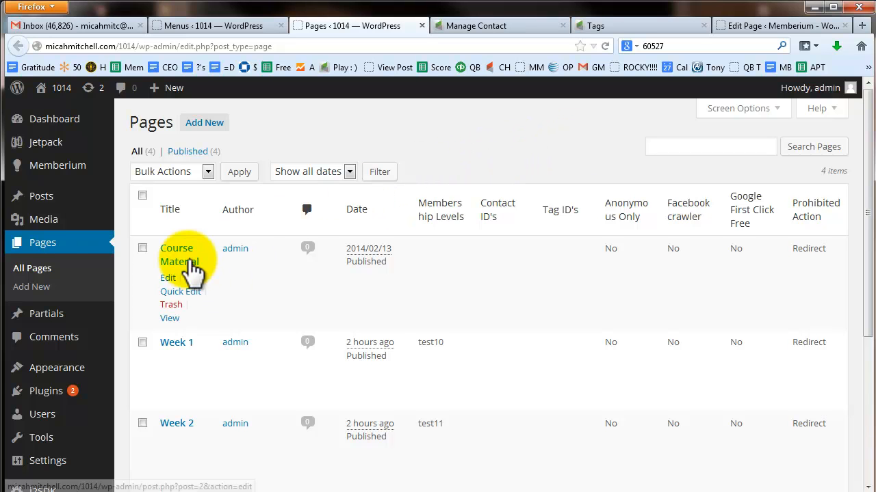
# Step: Log into the live 1014 site in Internet Explorer as the test member and check Course Material lists Weeks 1–3
pyautogui.scroll(-2, 221, 267)
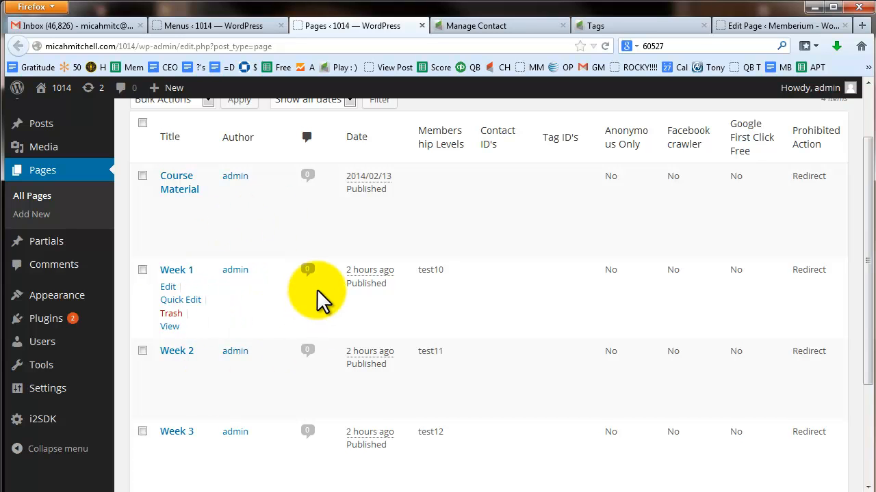
pyautogui.click(152, 491)
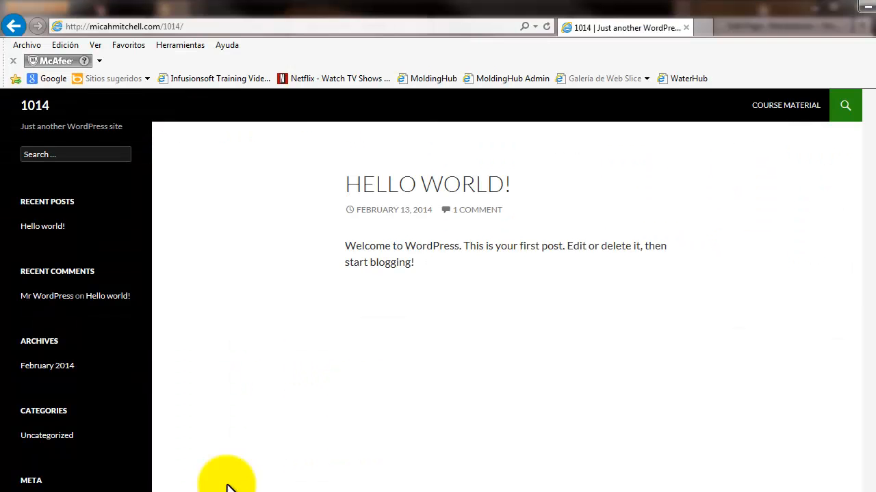
pyautogui.scroll(-2, 43, 472)
pyautogui.click(31, 391)
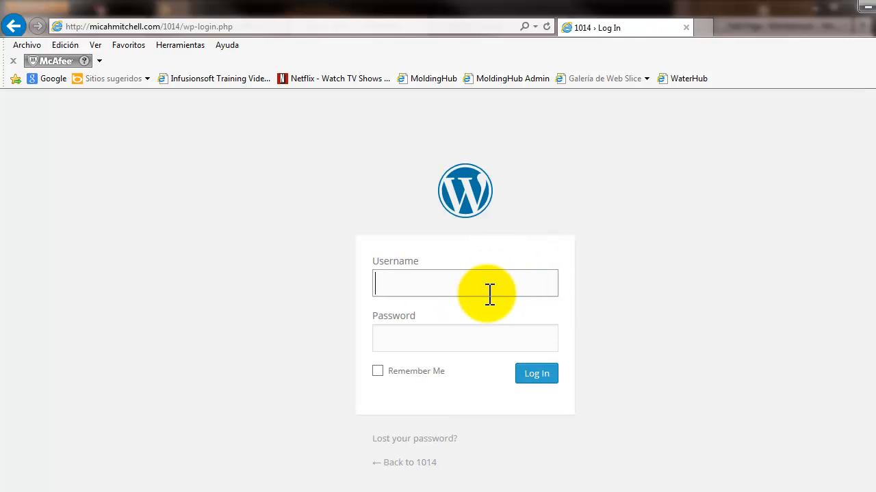
pyautogui.write('test10@test.com')
pyautogui.press('Tab')
pyautogui.write('test')
pyautogui.press('Return')
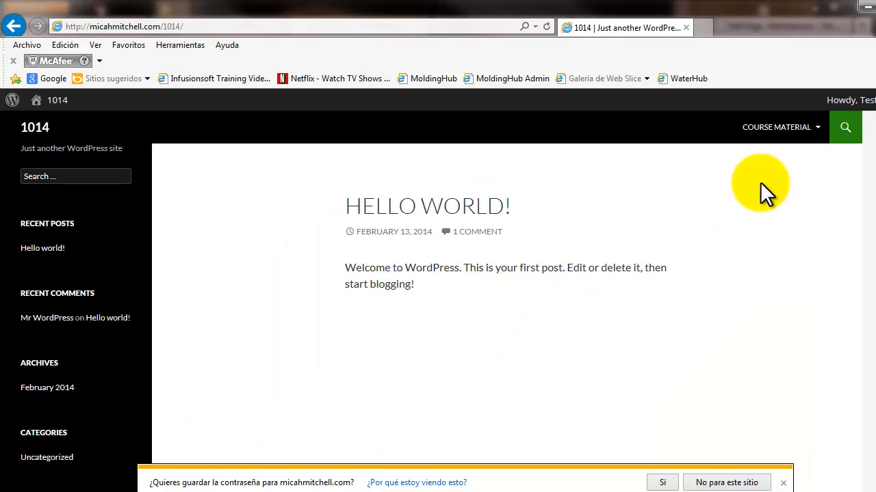
pyautogui.moveTo(793, 134)
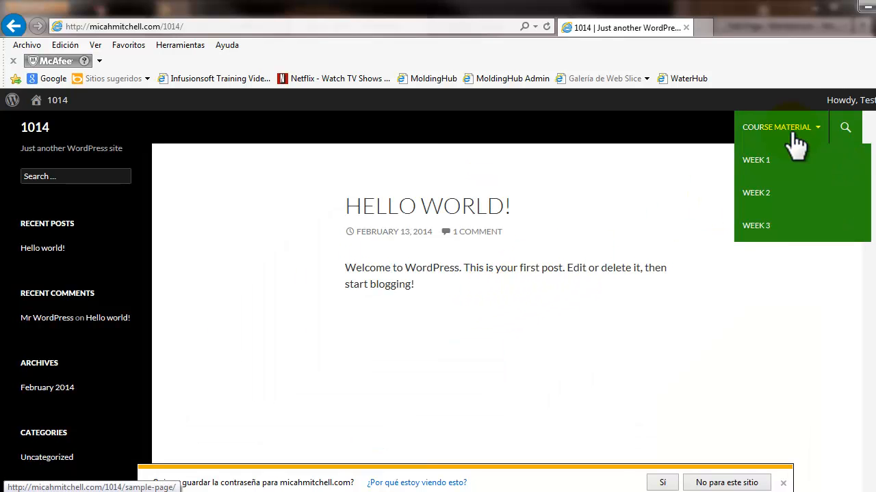
pyautogui.click(667, 203)
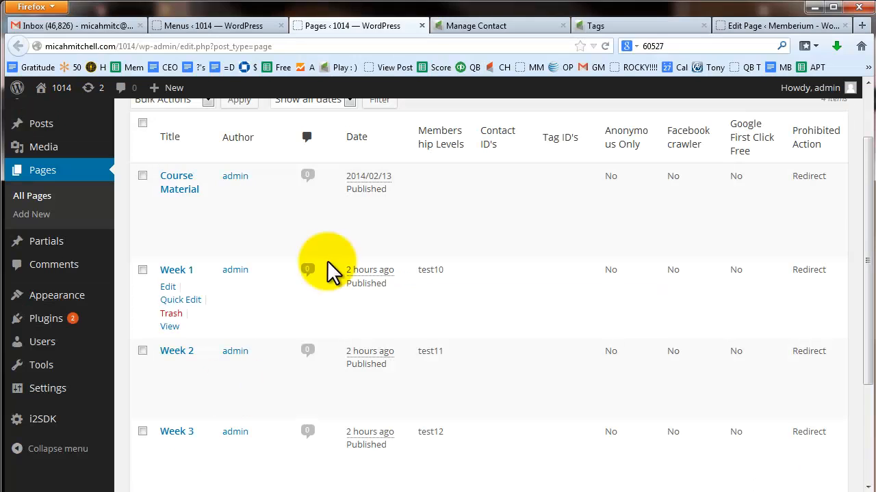
# Step: Open the Course Material, Week 1, Week 2 and Week 3 editors in new tabs
pyautogui.rightClick(179, 193)
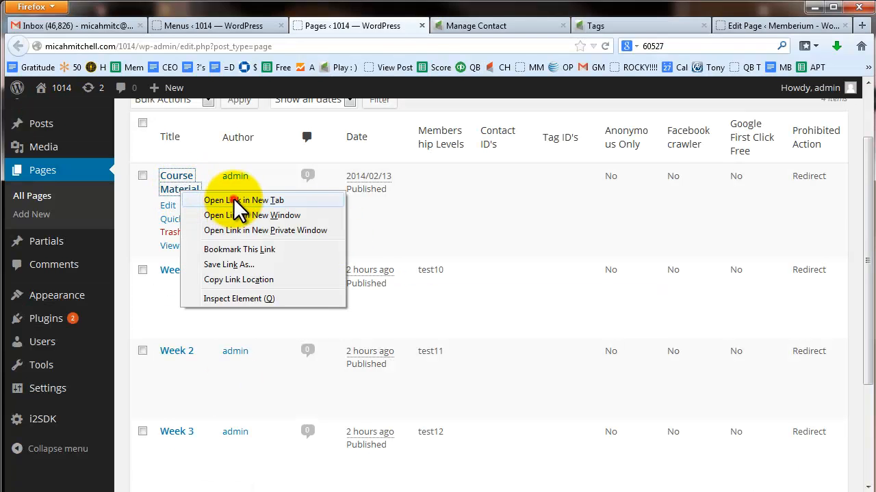
pyautogui.click(233, 199)
pyautogui.rightClick(179, 276)
pyautogui.click(219, 285)
pyautogui.rightClick(175, 353)
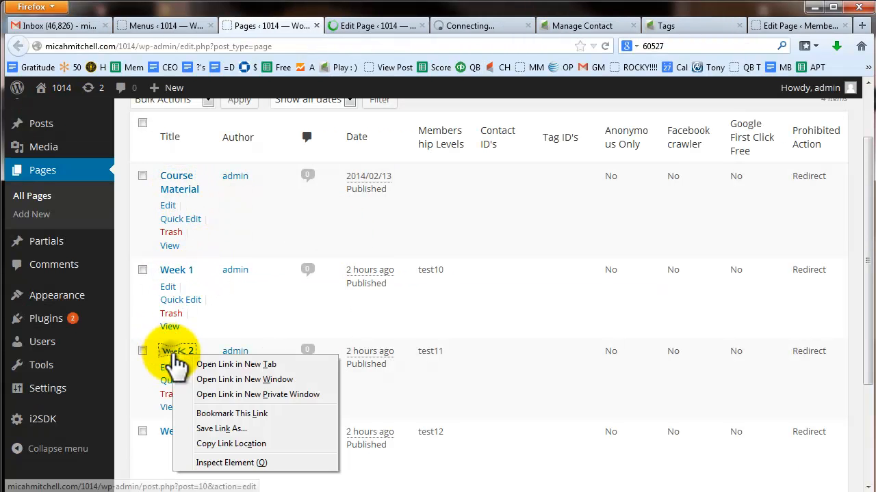
pyautogui.click(209, 364)
pyautogui.rightClick(179, 433)
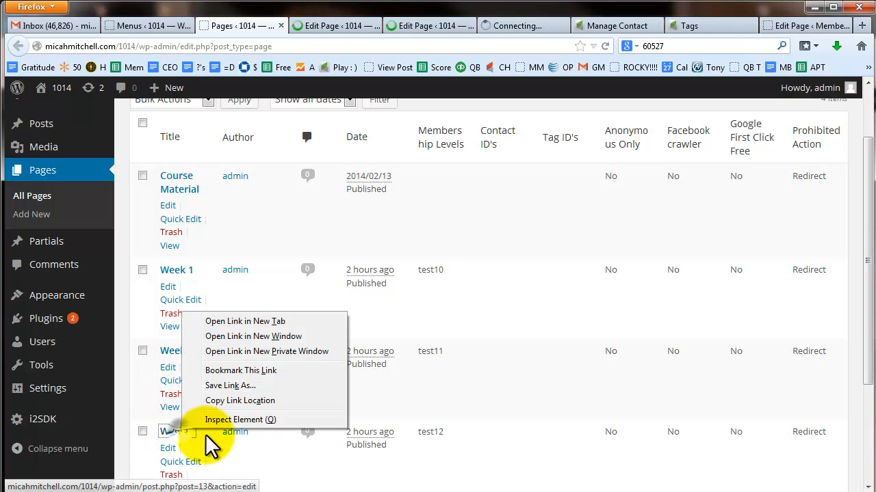
pyautogui.click(239, 320)
# Step: Give the Week 1 page the body text 'Video 1'
pyautogui.click(294, 25)
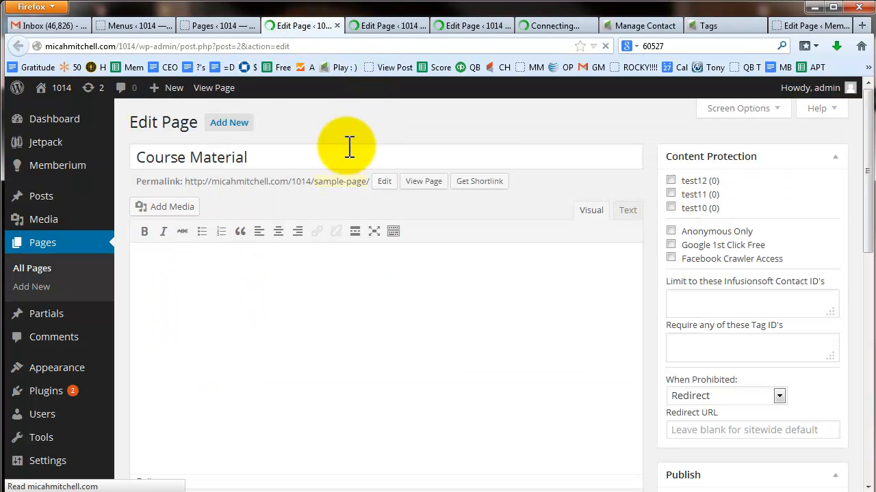
pyautogui.click(246, 266)
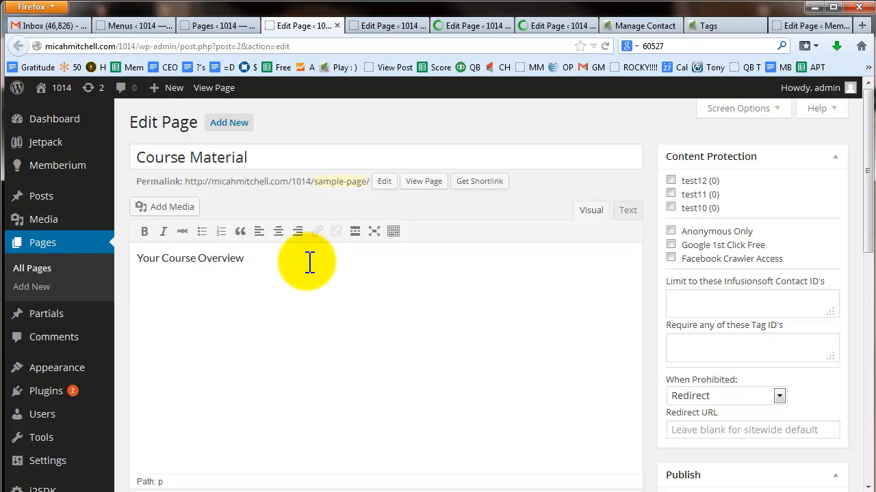
pyautogui.click(393, 21)
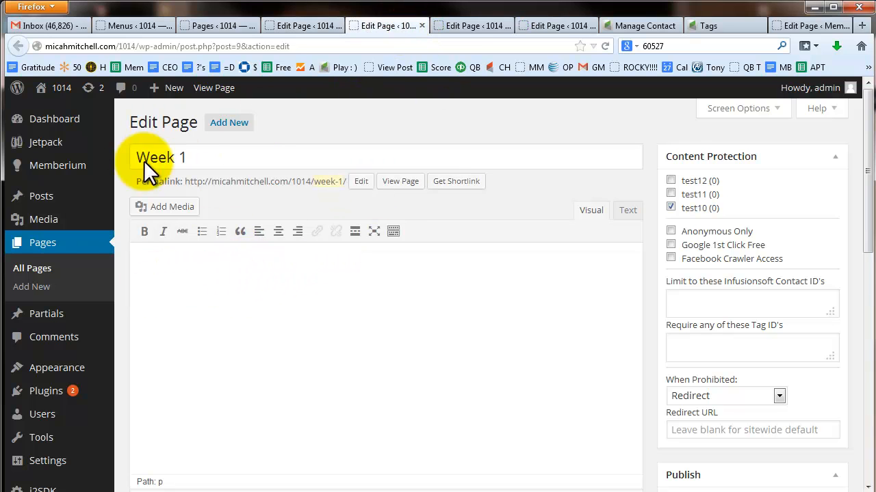
pyautogui.click(177, 294)
pyautogui.click(240, 289)
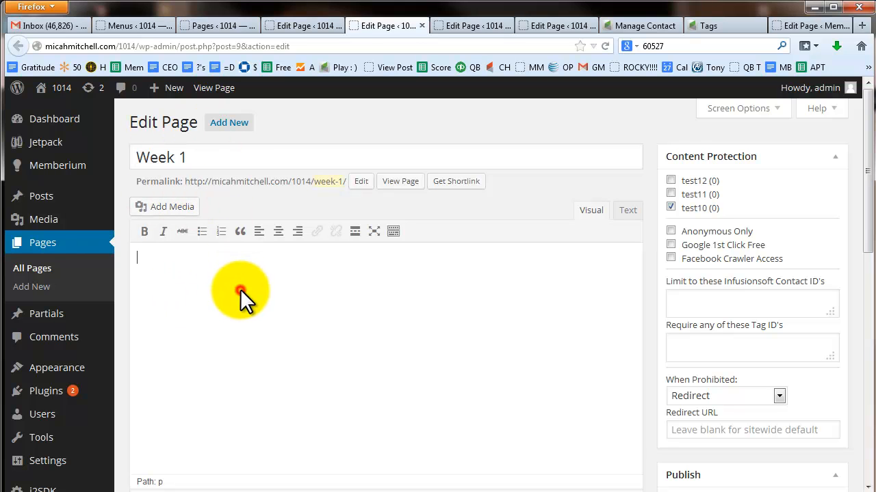
pyautogui.write('Video 1')
# Step: Give the Week 2 page the body text 'Video 2'
pyautogui.click(465, 25)
pyautogui.click(307, 329)
pyautogui.write('Video 2')
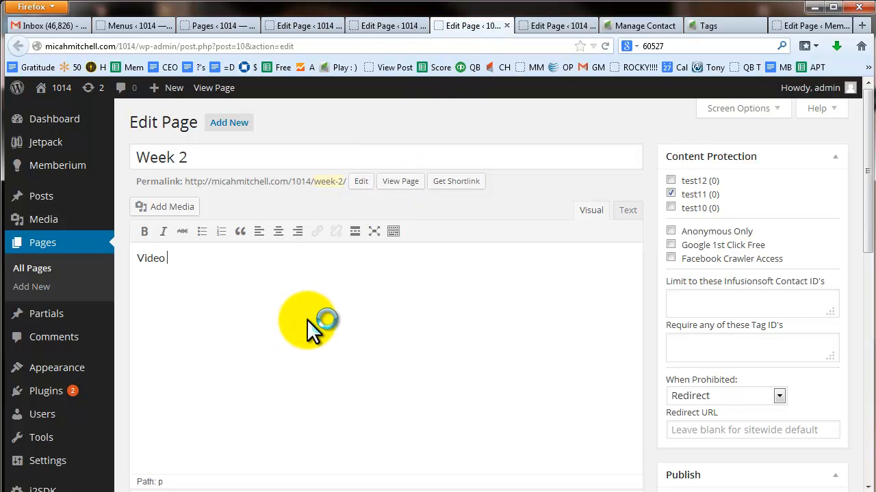
pyautogui.click(308, 208)
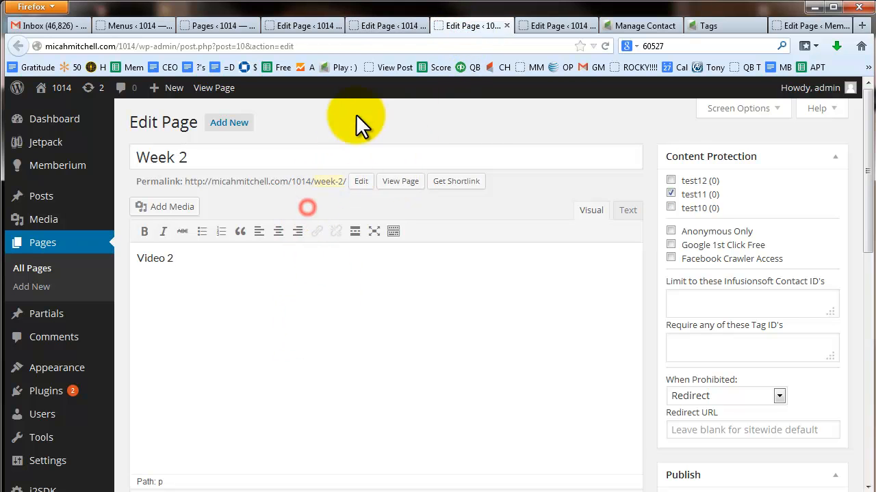
# Step: Give the Week 3 page the body text 'Video 3'
pyautogui.click(299, 22)
pyautogui.click(379, 26)
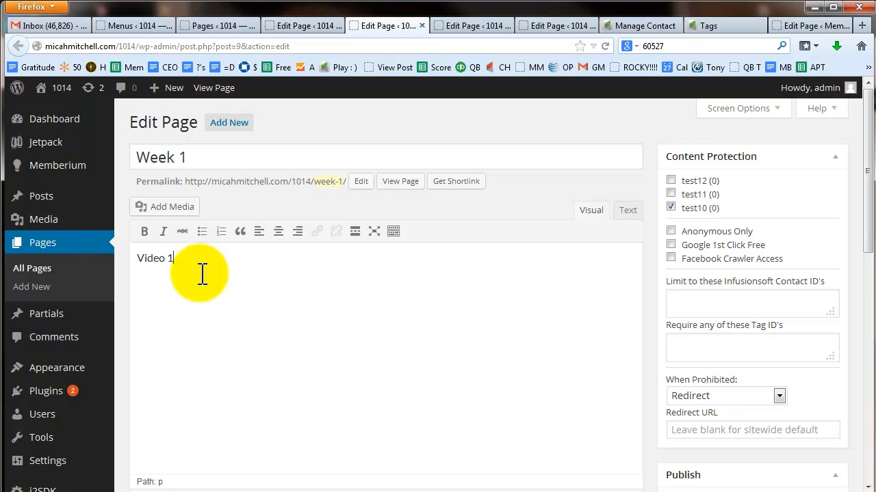
pyautogui.click(552, 25)
pyautogui.write('Vodepo')
pyautogui.press('BackSpace')
pyautogui.press('BackSpace')
pyautogui.press('BackSpace')
pyautogui.press('BackSpace')
pyautogui.press('BackSpace')
pyautogui.write('ideo 2')
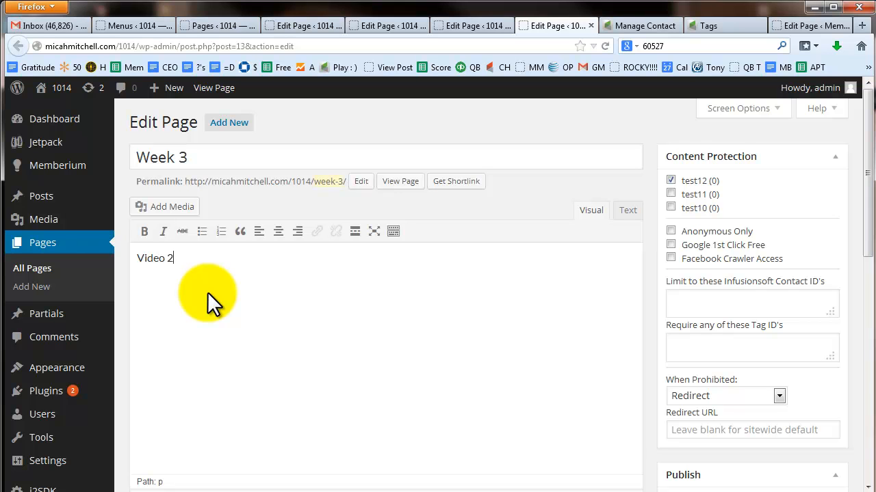
pyautogui.press('BackSpace')
pyautogui.write('3')
pyautogui.click(556, 180)
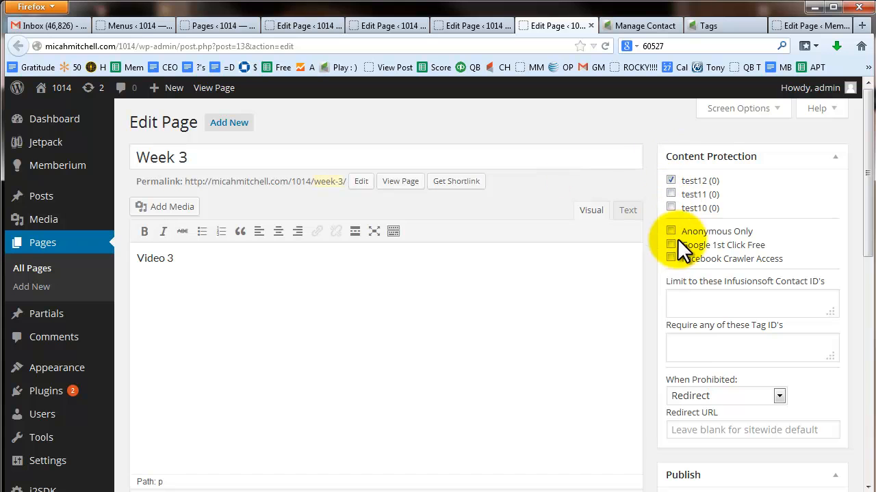
# Step: Set Week 3's When Prohibited option to Show Excerpt Only
pyautogui.click(731, 396)
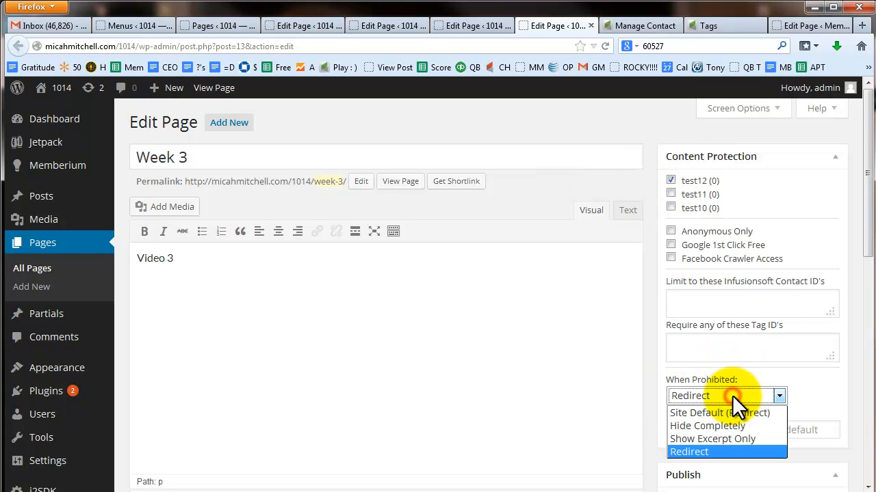
pyautogui.click(727, 438)
pyautogui.click(540, 202)
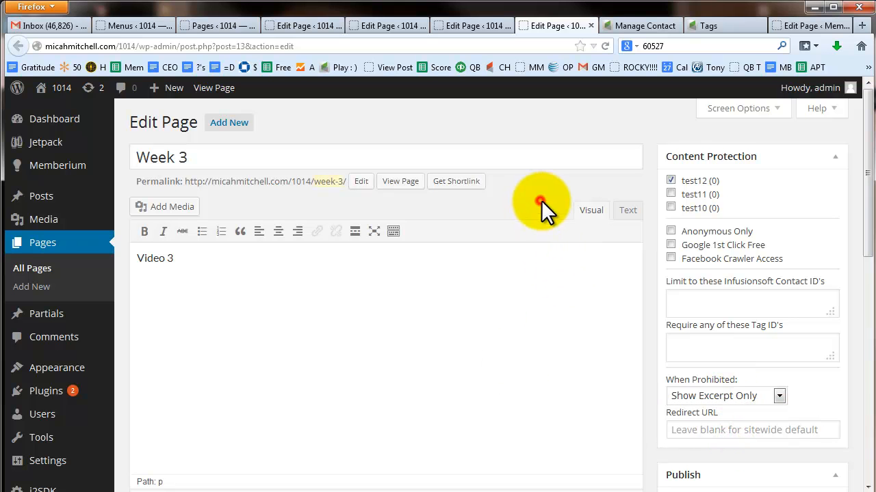
pyautogui.scroll(-5, 530, 225)
pyautogui.scroll(5, 590, 316)
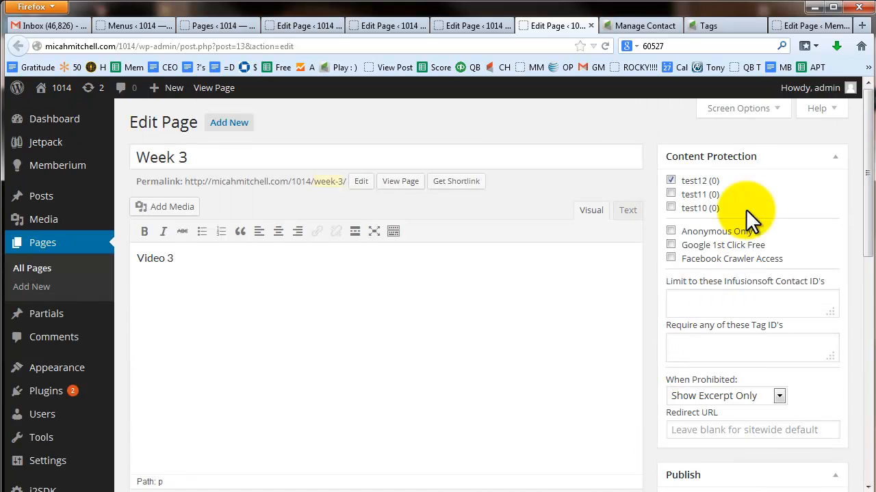
# Step: Enable the Excerpt box and enter the excerpt 'Non Member Video 3 (Teaser 30 Seconds Long)'
pyautogui.click(732, 108)
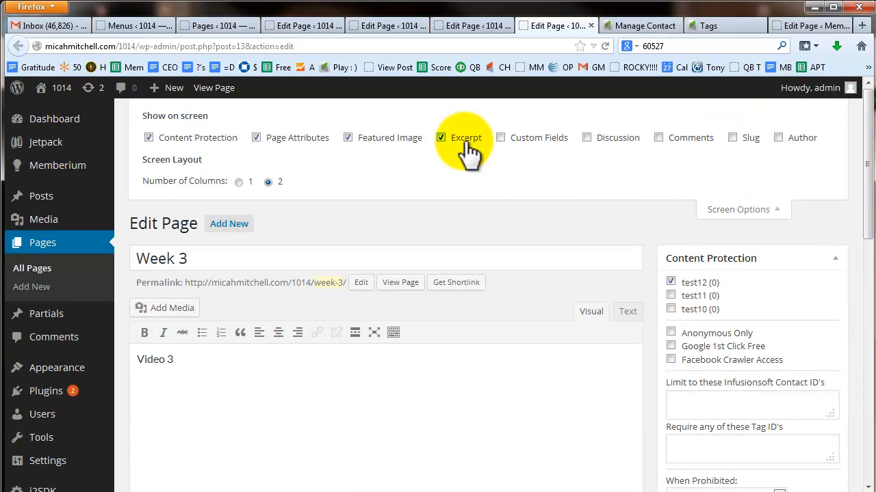
pyautogui.click(441, 137)
pyautogui.click(732, 207)
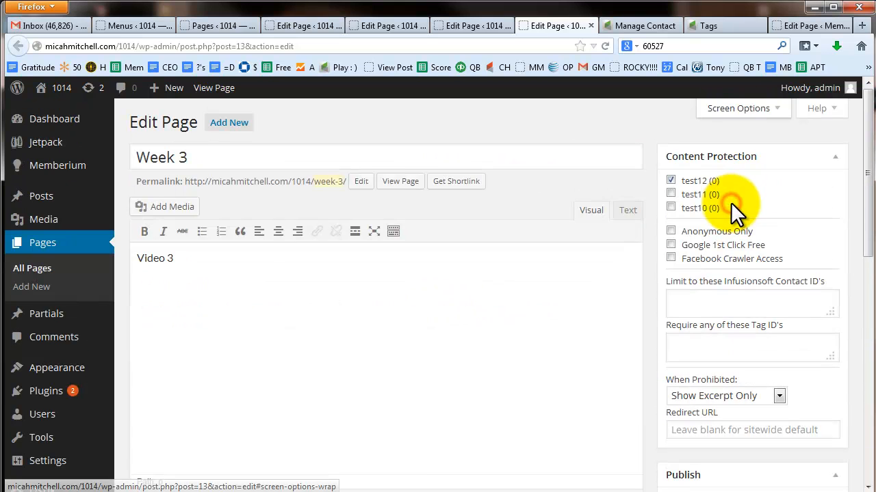
pyautogui.scroll(-3, 322, 301)
pyautogui.click(240, 419)
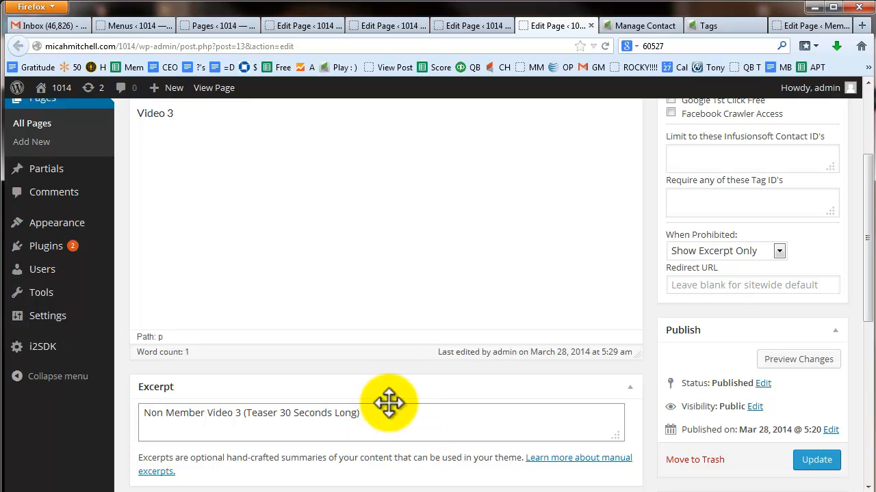
pyautogui.scroll(2, 331, 307)
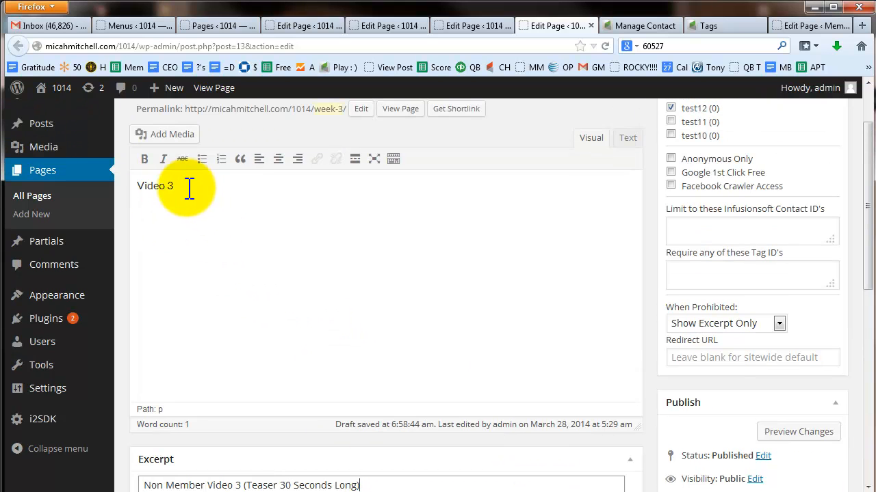
pyautogui.scroll(-2, 684, 342)
# Step: Update Week 3, then load the live Week 3 page as the logged-in member and copy its address
pyautogui.click(813, 461)
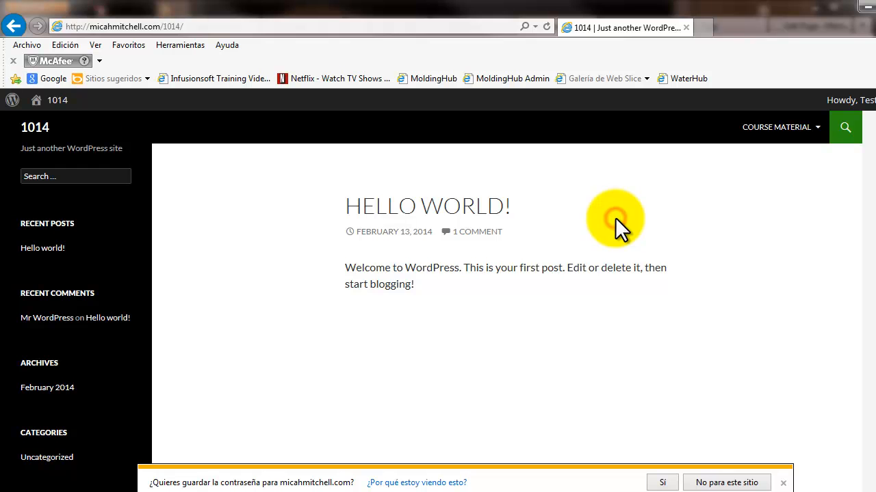
pyautogui.press('F5')
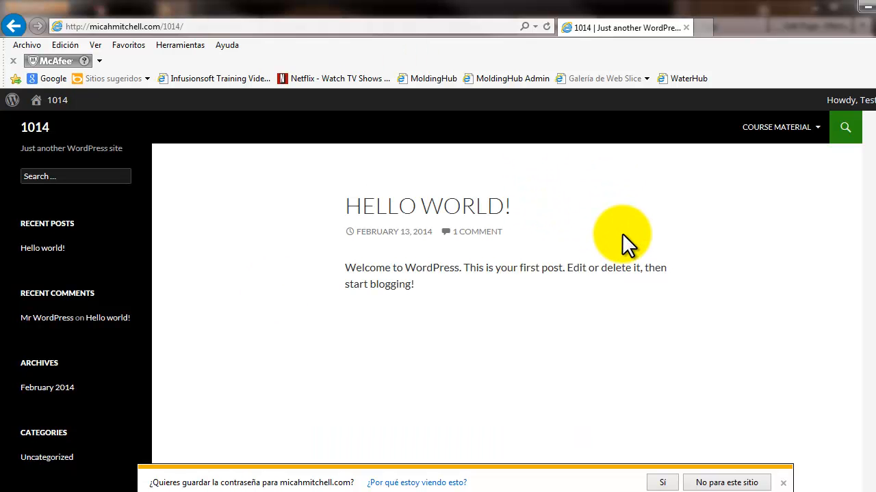
pyautogui.moveTo(760, 137)
pyautogui.click(765, 227)
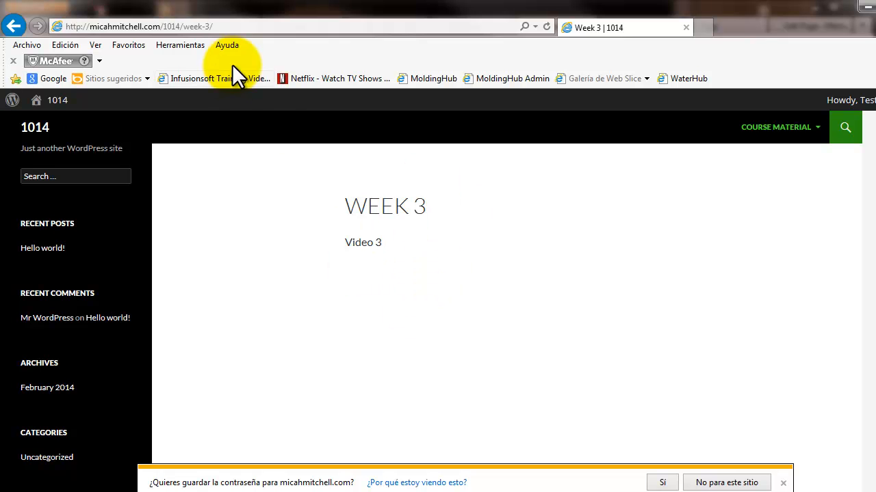
pyautogui.click(227, 26)
pyautogui.hotkey('ctrl', 'c')
pyautogui.click(26, 491)
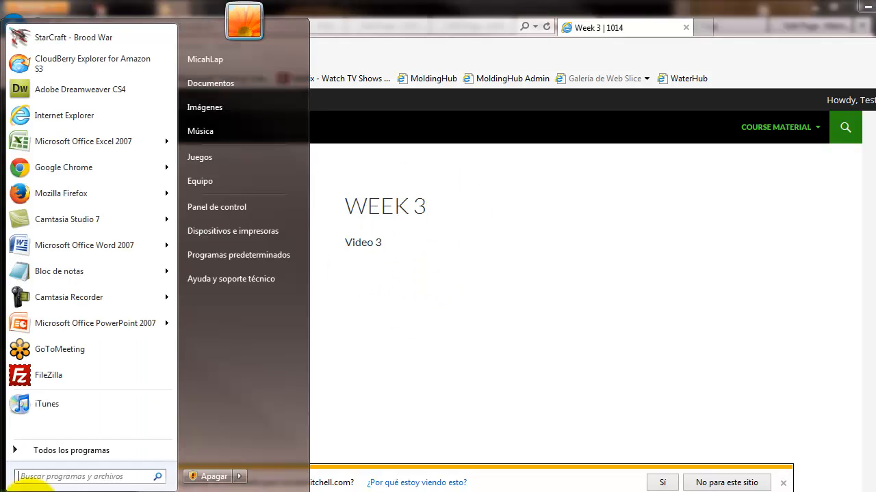
# Step: Load the Week 3 address in Chrome as a non-member to confirm only the teaser excerpt shows
pyautogui.click(82, 160)
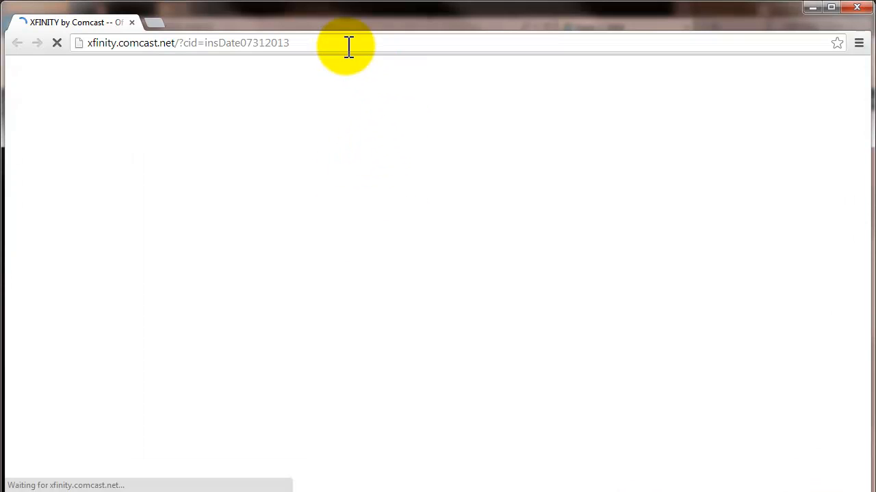
pyautogui.click(338, 41)
pyautogui.hotkey('ctrl', 'v')
pyautogui.press('Return')
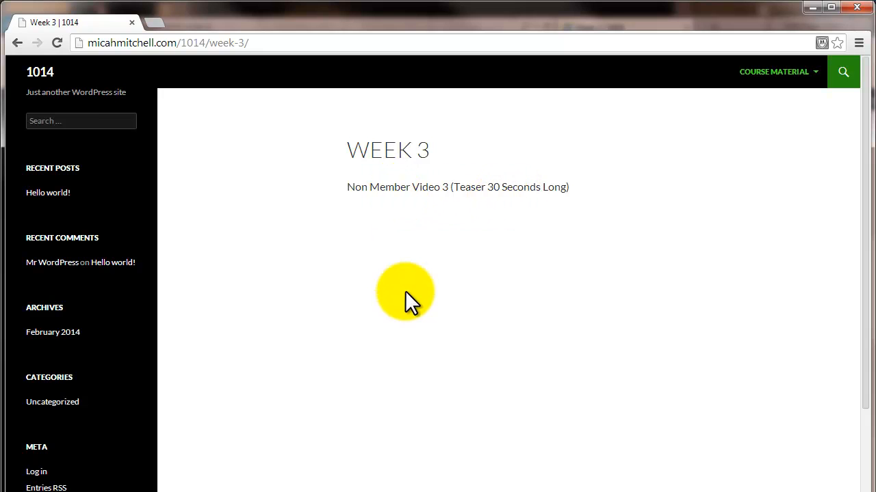
pyautogui.hotkey('alt', 'Tab')
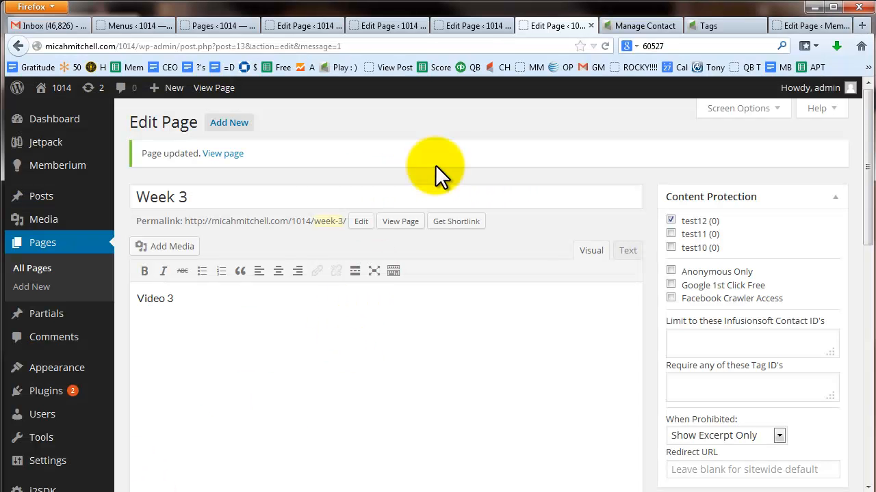
# Step: In the Week 2 editor, briefly set When Prohibited to Show Excerpt Only
pyautogui.click(468, 27)
pyautogui.click(225, 263)
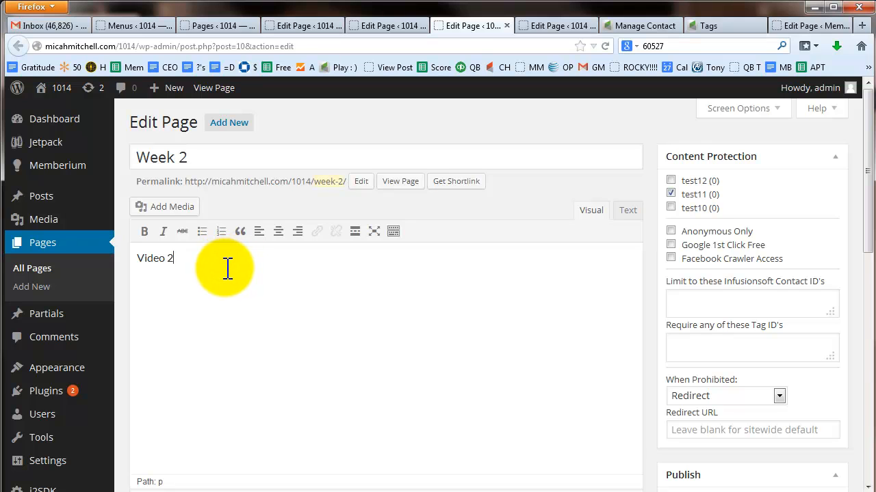
pyautogui.scroll(-4, 593, 301)
pyautogui.click(698, 250)
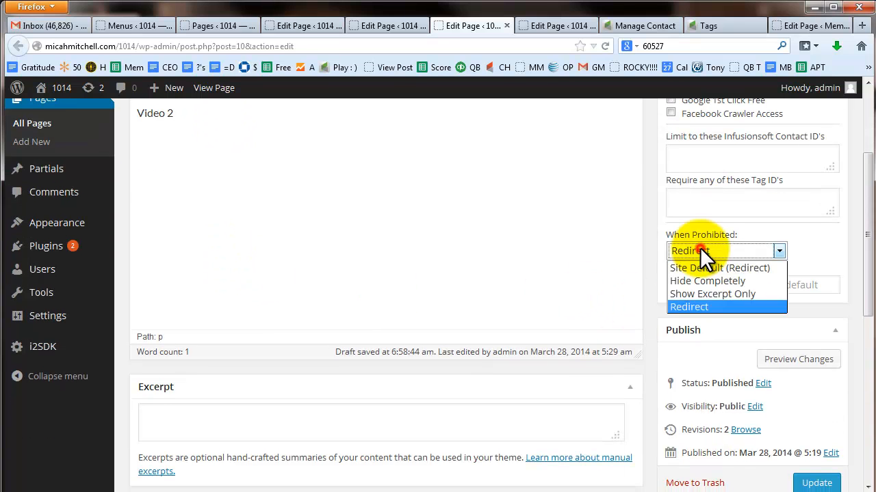
pyautogui.click(698, 294)
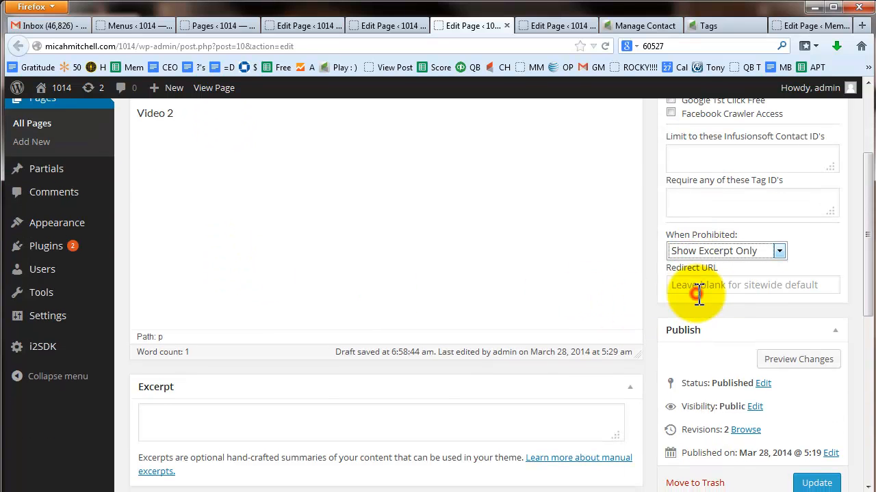
pyautogui.click(318, 420)
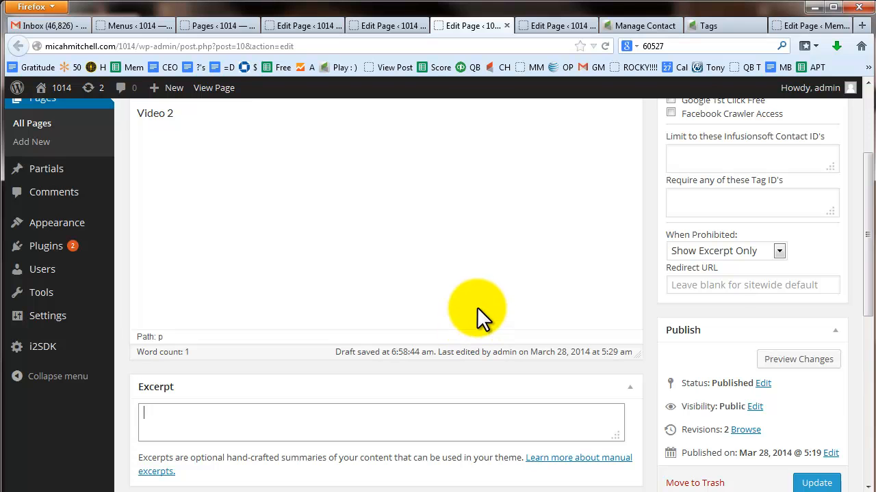
pyautogui.scroll(4, 729, 253)
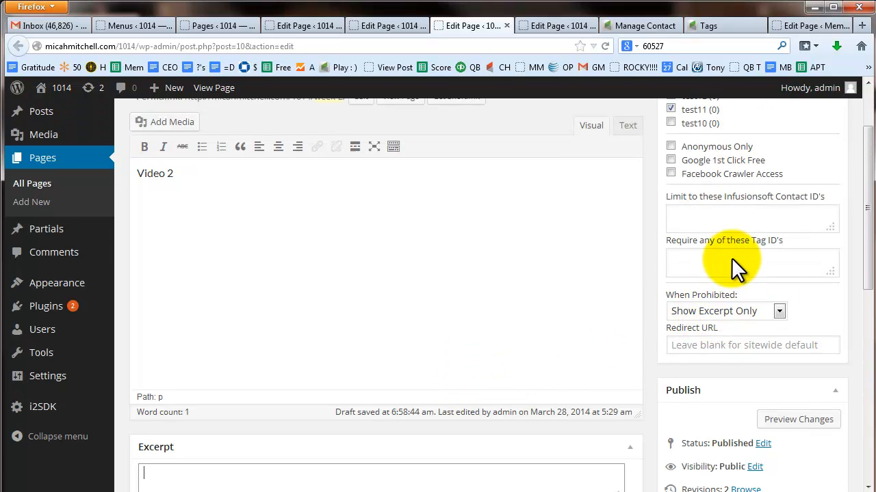
# Step: Uncheck the test11 tag and set When Prohibited to Site Default (Redirect)
pyautogui.click(671, 195)
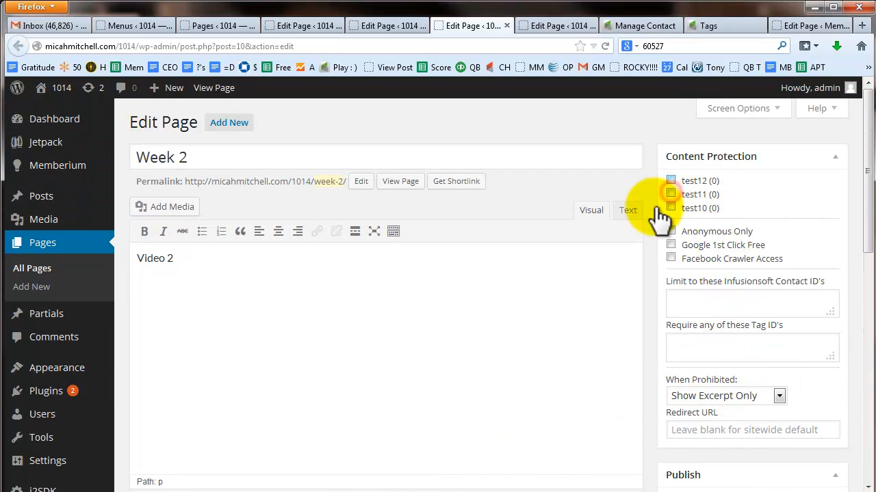
pyautogui.click(735, 397)
pyautogui.click(714, 410)
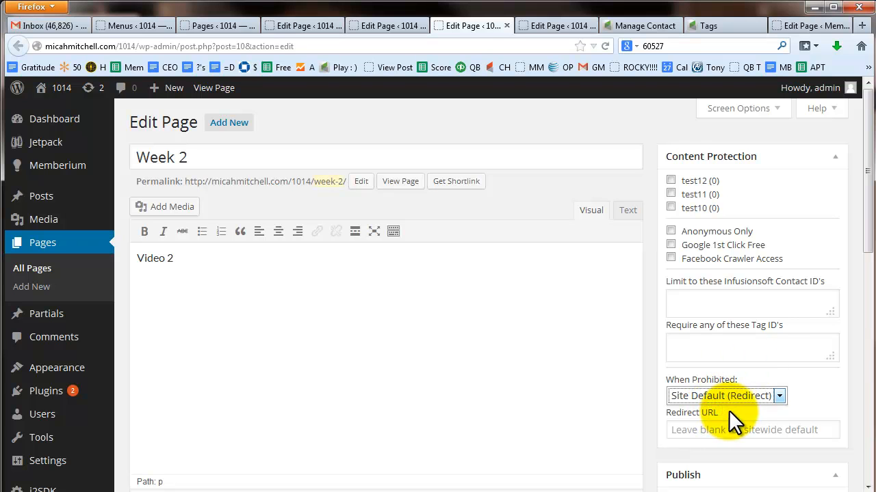
pyautogui.click(445, 331)
pyautogui.click(134, 258)
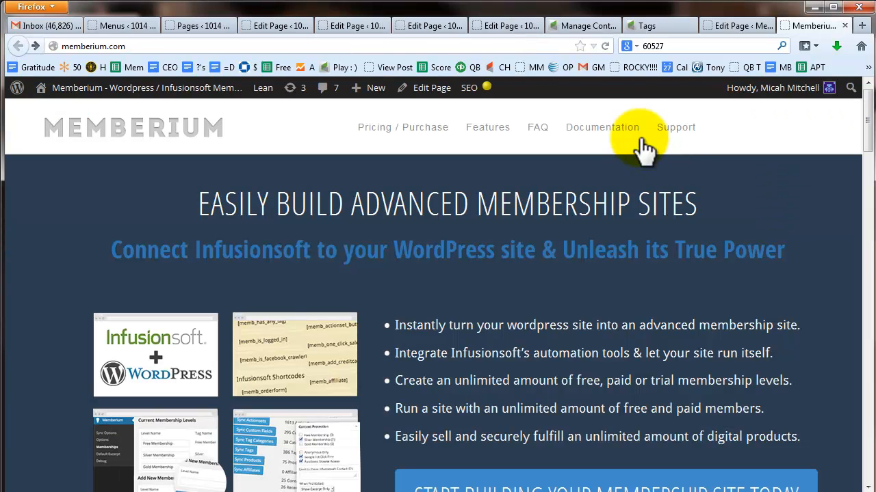
# Step: Find [memb_is_logged_in] in Memberium's Shortcodes documentation and select its Example Usage code
pyautogui.click(611, 128)
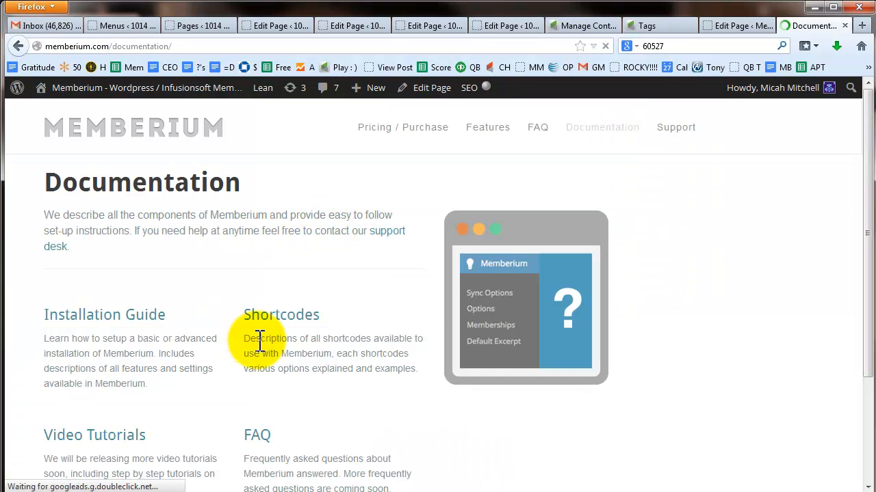
pyautogui.click(265, 319)
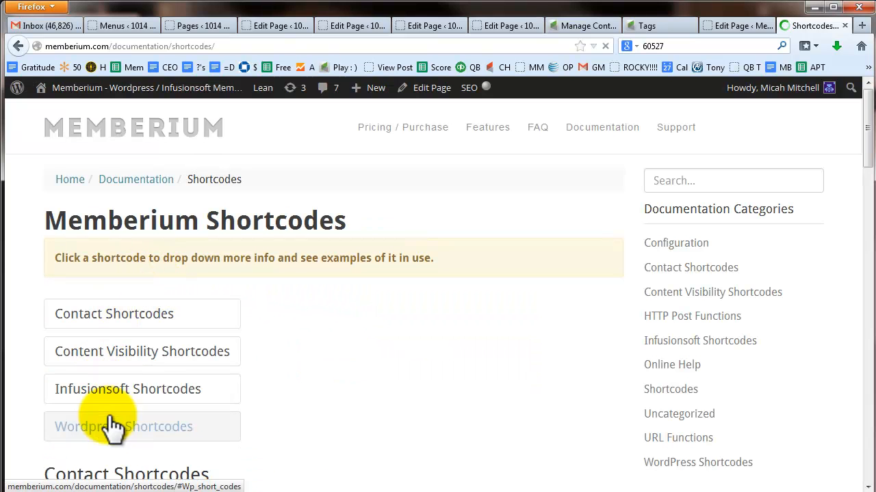
pyautogui.click(114, 352)
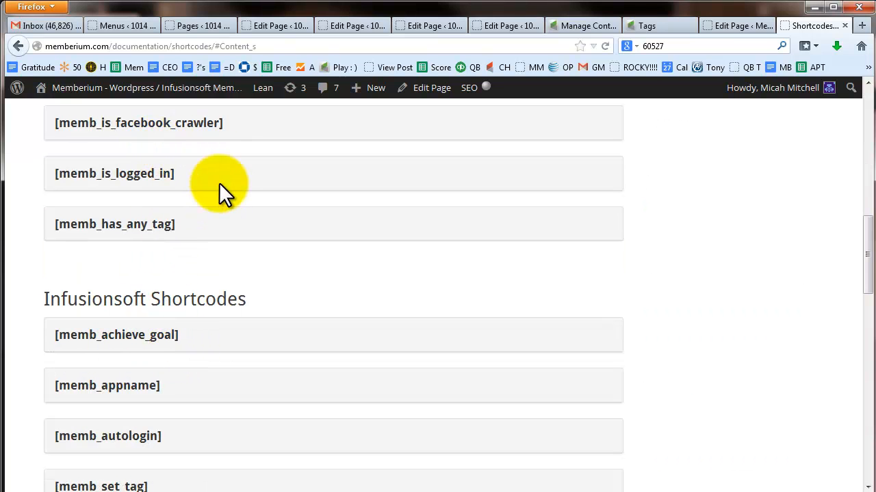
pyautogui.scroll(2, 224, 215)
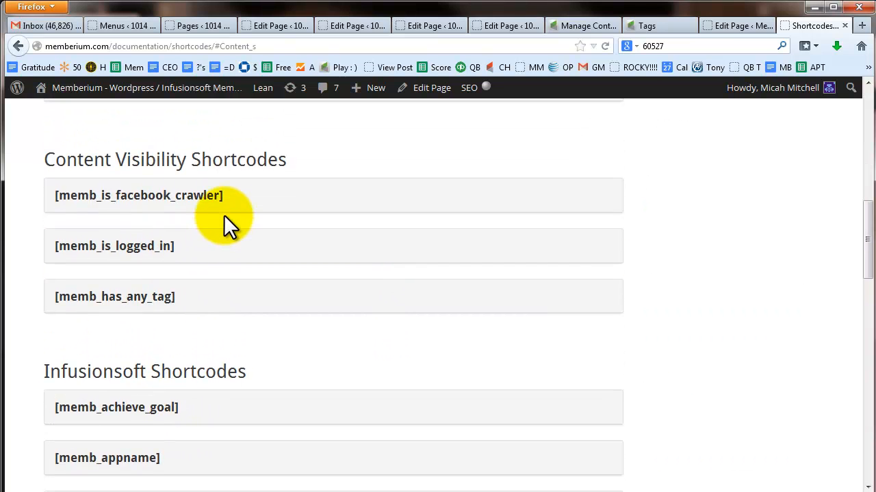
pyautogui.click(142, 252)
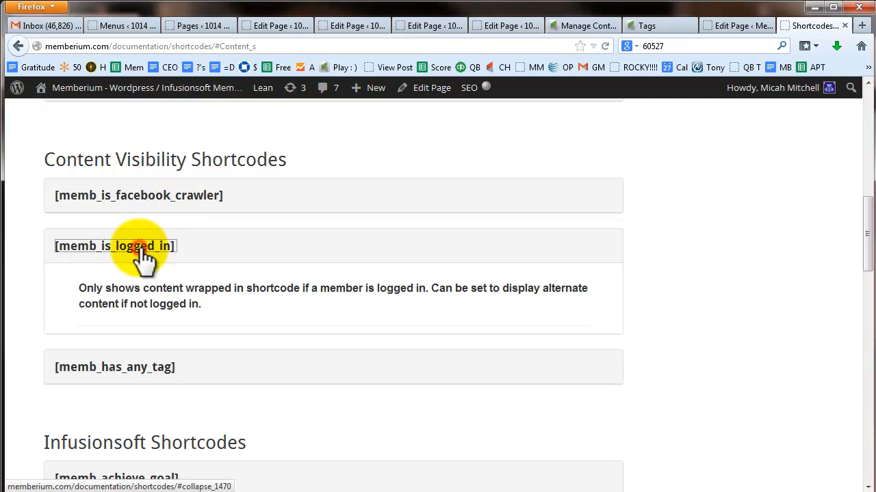
pyautogui.scroll(-1, 226, 340)
pyautogui.scroll(-1, 225, 337)
pyautogui.moveTo(133, 336); pyautogui.dragTo(87, 318)
pyautogui.hotkey('ctrl', 'c')
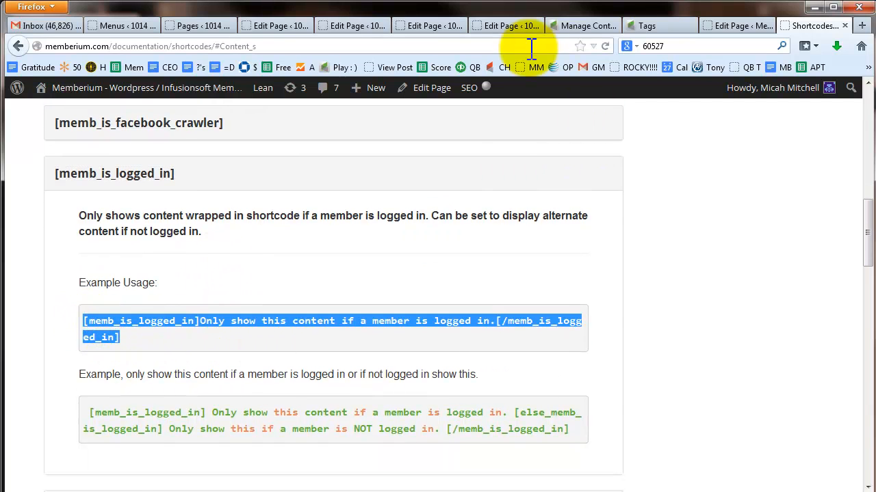
pyautogui.click(409, 26)
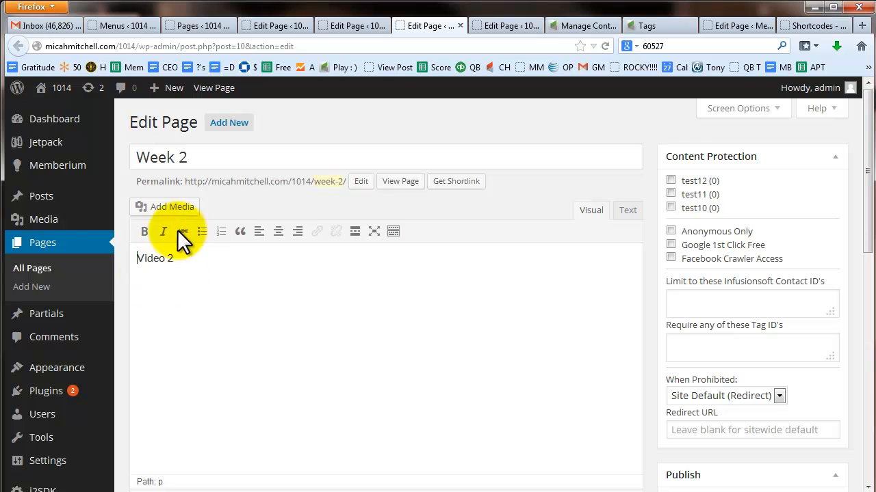
# Step: Paste the memb_is_logged_in shortcode below Video 2 in the Text view
pyautogui.click(182, 259)
pyautogui.press('Return')
pyautogui.press('Return')
pyautogui.hotkey('ctrl', 'v')
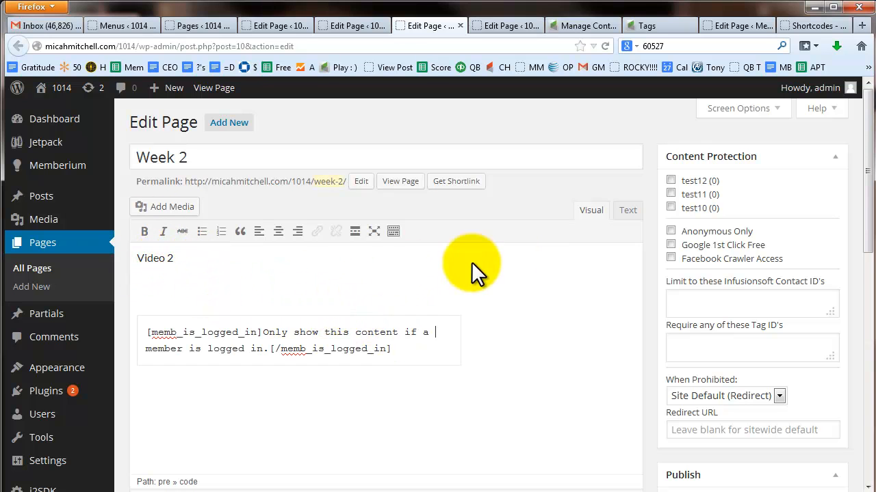
pyautogui.click(628, 210)
pyautogui.moveTo(225, 313); pyautogui.dragTo(127, 283)
pyautogui.hotkey('ctrl', 'v')
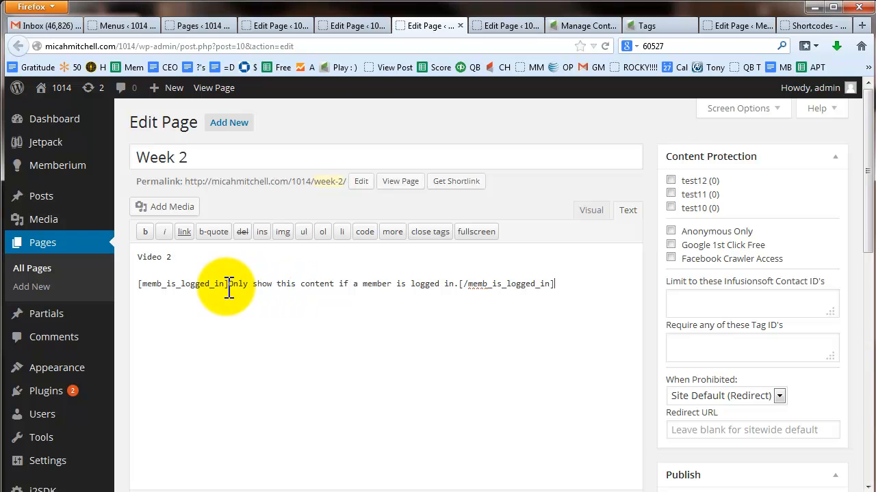
# Step: Put each shortcode part on its own line, with the message reading 'Video 2 Unprotected (for logged in users only)'
pyautogui.click(231, 283)
pyautogui.press('Return')
pyautogui.click(369, 297)
pyautogui.press('Return')
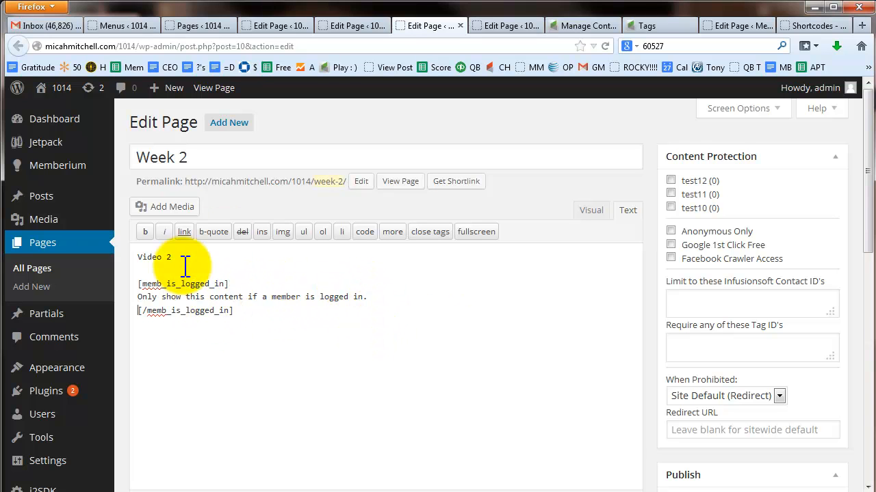
pyautogui.moveTo(182, 256); pyautogui.dragTo(118, 261)
pyautogui.hotkey('ctrl', 'c')
pyautogui.moveTo(134, 297); pyautogui.dragTo(368, 299)
pyautogui.hotkey('ctrl', 'v')
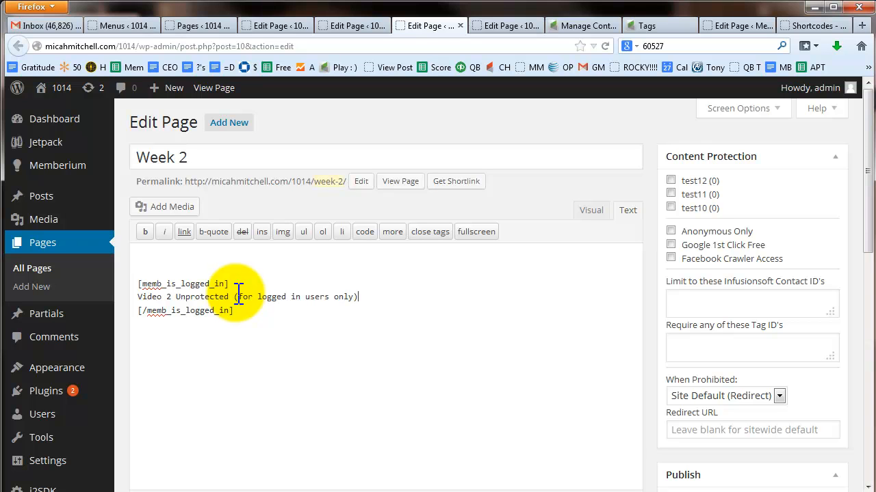
# Step: Select the [memb_has_any_tag] example code in the Shortcodes docs and return to the Week 2 editor
pyautogui.click(811, 26)
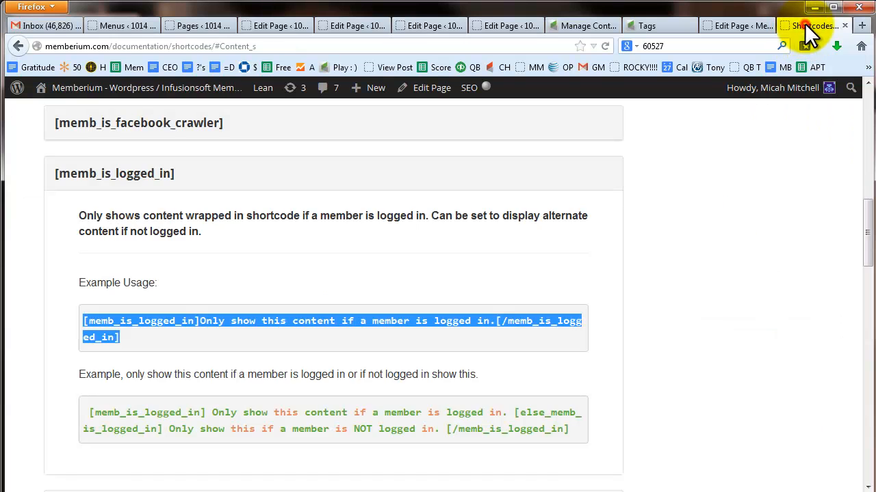
pyautogui.click(172, 174)
pyautogui.click(129, 225)
pyautogui.scroll(-2, 240, 335)
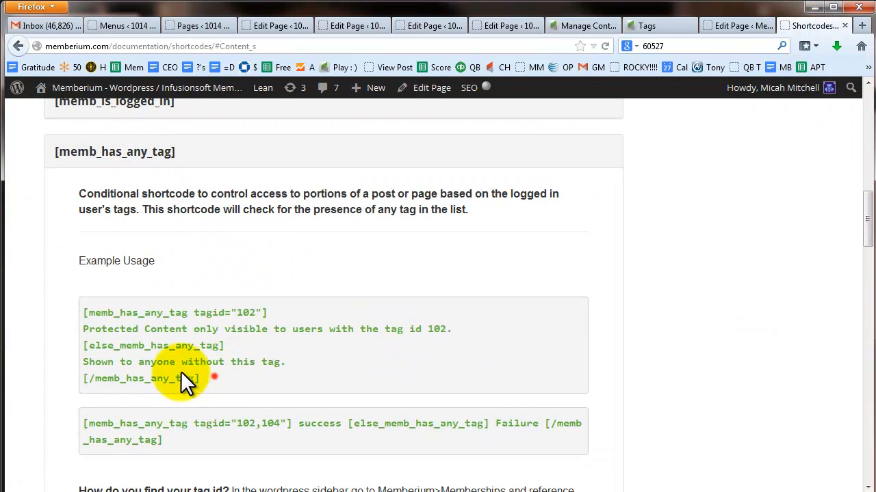
pyautogui.moveTo(214, 377); pyautogui.dragTo(81, 310)
pyautogui.hotkey('ctrl', 'c')
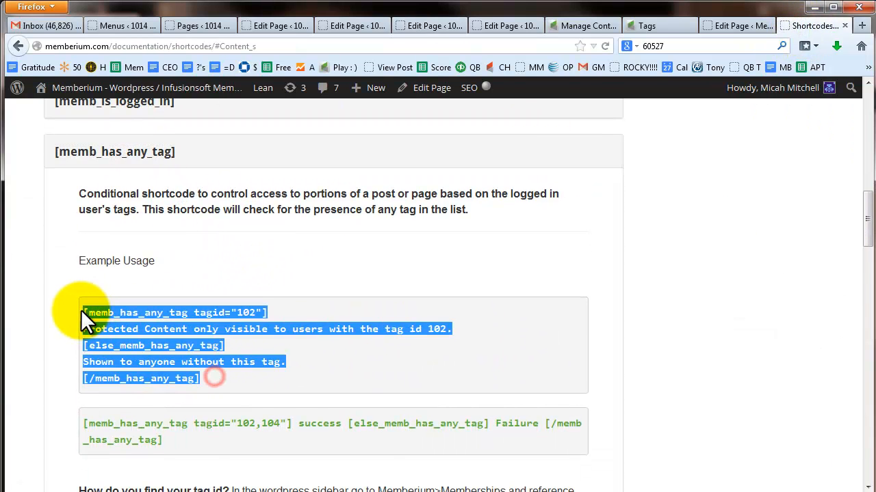
pyautogui.click(719, 26)
pyautogui.click(282, 28)
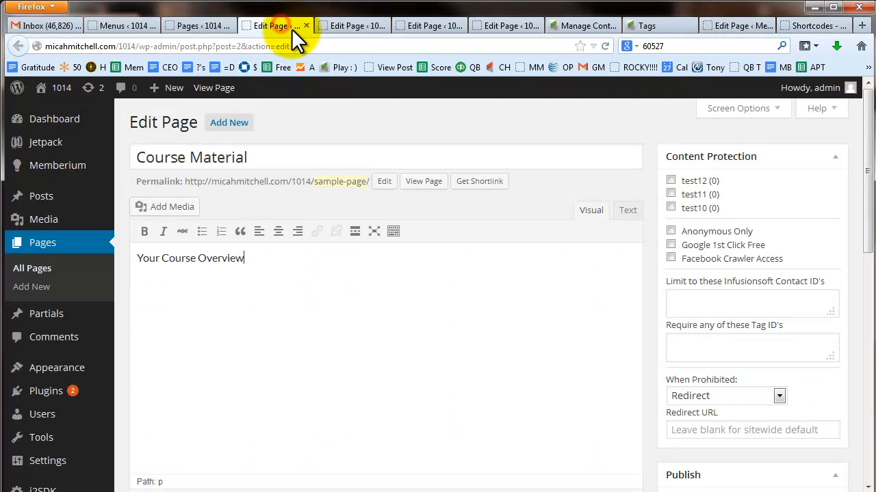
pyautogui.click(431, 29)
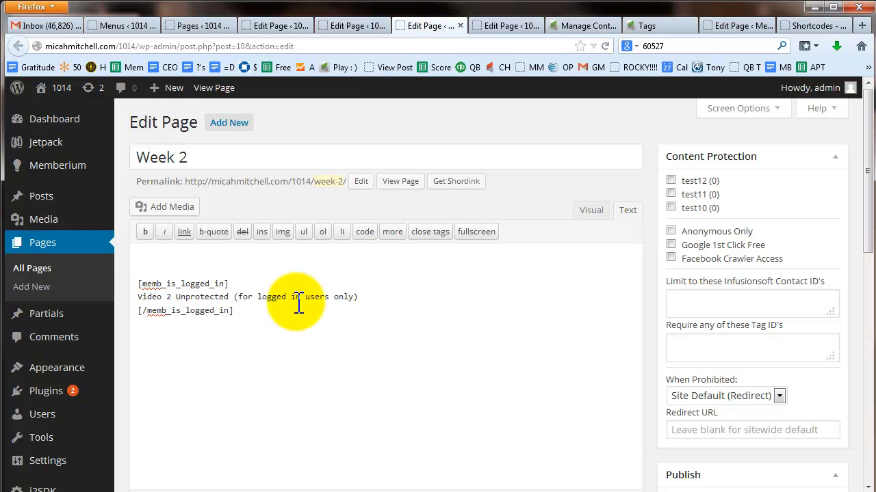
pyautogui.click(191, 261)
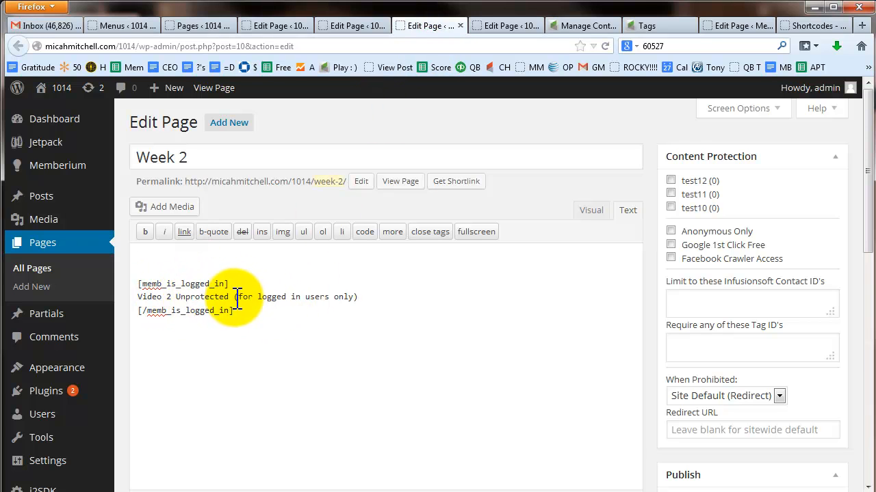
# Step: Paste the memb_has_any_tag tagid="102" example at the top, with its protected line reading 'Full access video 2'
pyautogui.hotkey('ctrl', 'v')
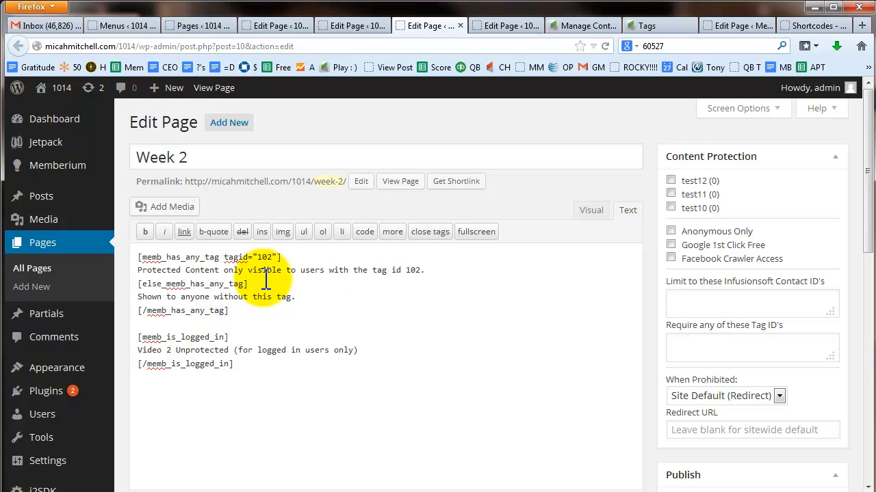
pyautogui.moveTo(428, 270); pyautogui.dragTo(137, 270)
pyautogui.write('Full access video 2')
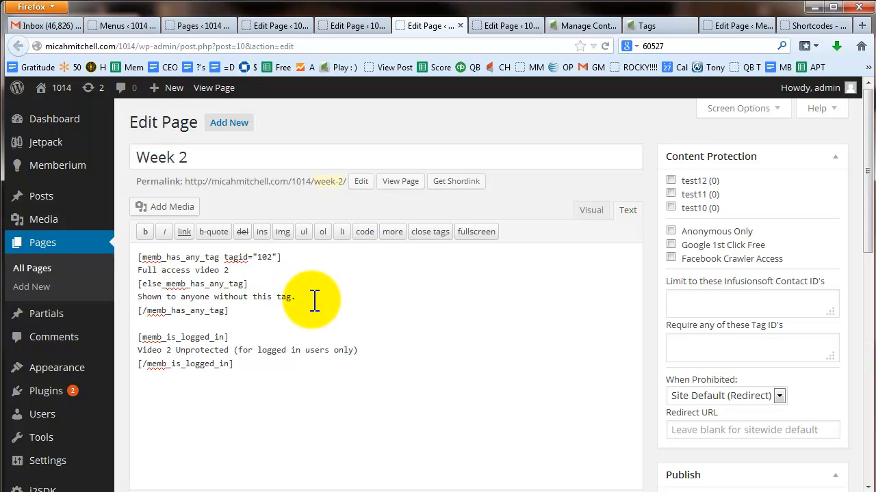
pyautogui.moveTo(314, 299); pyautogui.dragTo(129, 299)
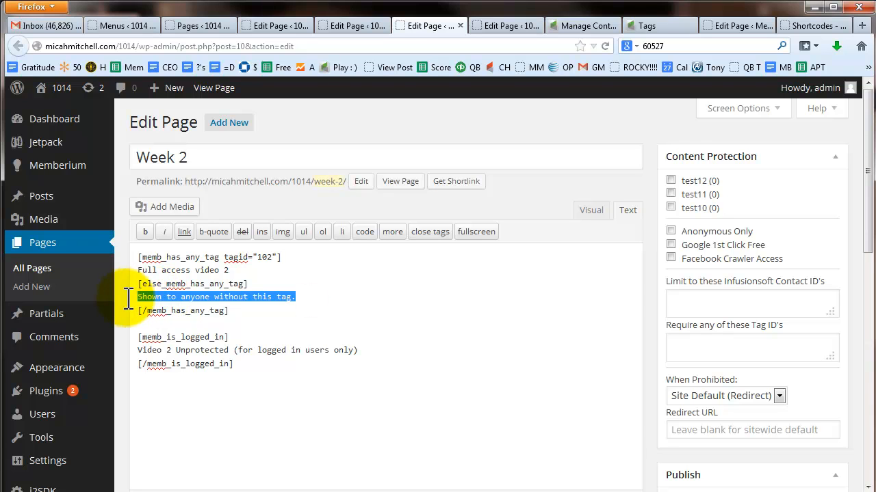
# Step: Replace the else branch's fallback sentence with the cut memb_is_logged_in block
pyautogui.moveTo(242, 367); pyautogui.dragTo(139, 337)
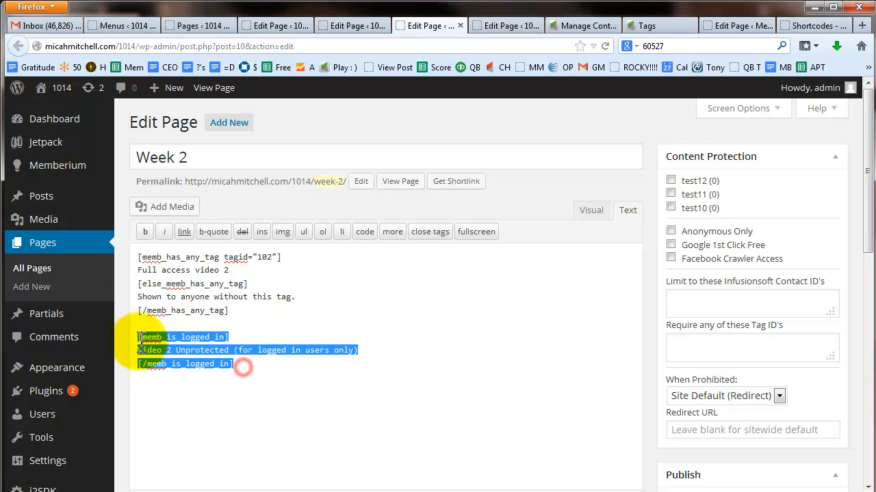
pyautogui.hotkey('ctrl', 'x')
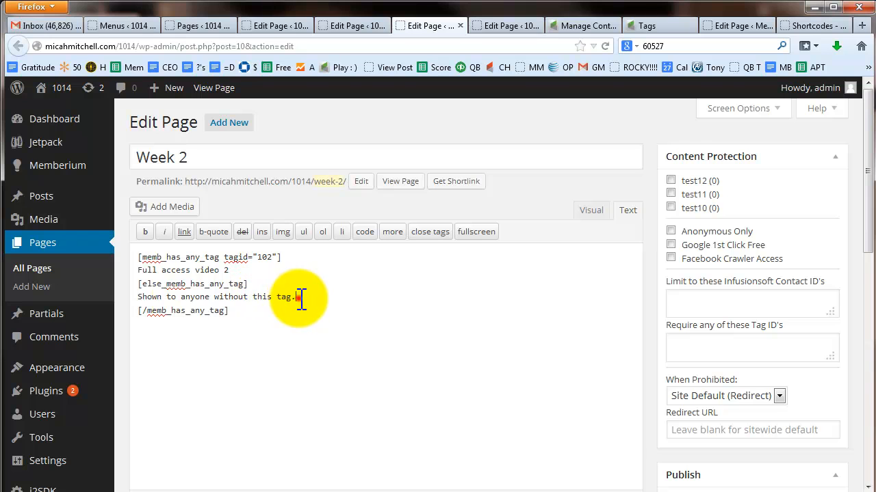
pyautogui.moveTo(299, 297); pyautogui.dragTo(131, 301)
pyautogui.hotkey('ctrl', 'v')
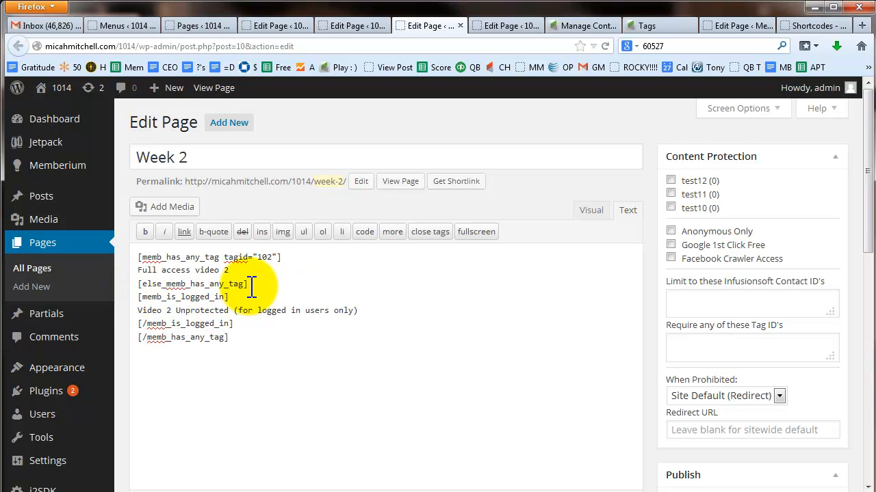
pyautogui.moveTo(247, 284); pyautogui.dragTo(138, 284)
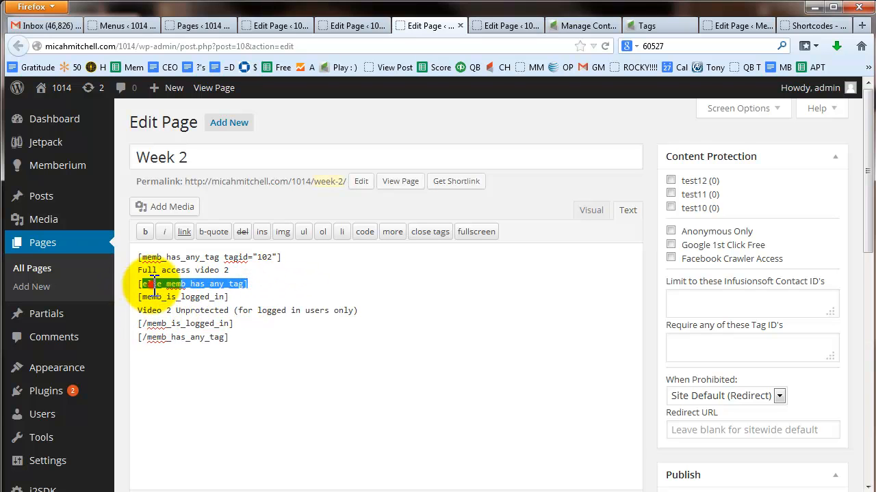
pyautogui.moveTo(230, 271); pyautogui.dragTo(134, 270)
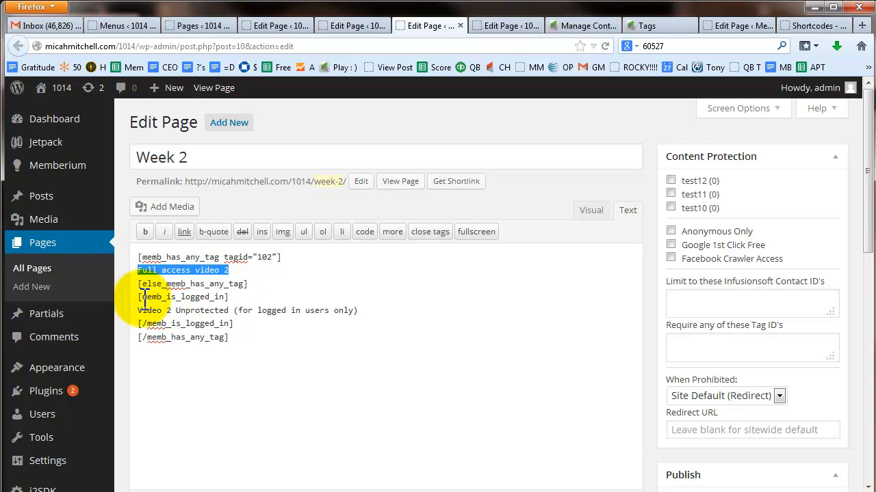
pyautogui.moveTo(139, 311); pyautogui.dragTo(237, 311)
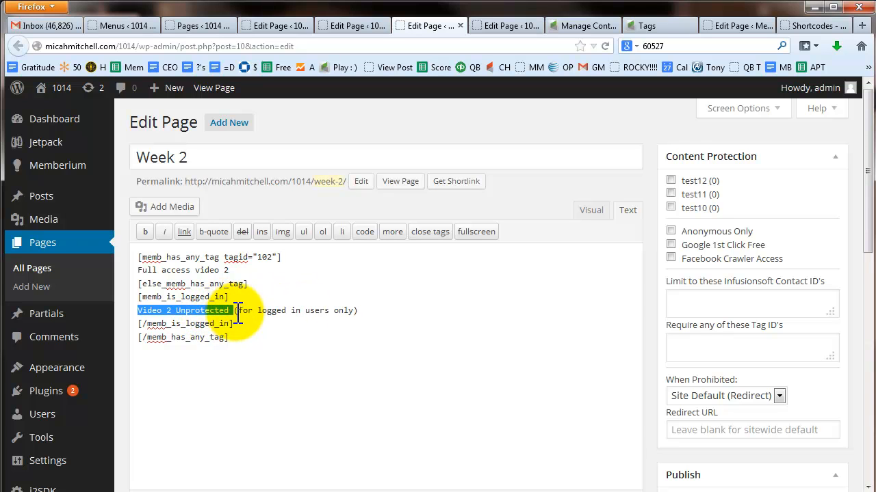
pyautogui.click(237, 327)
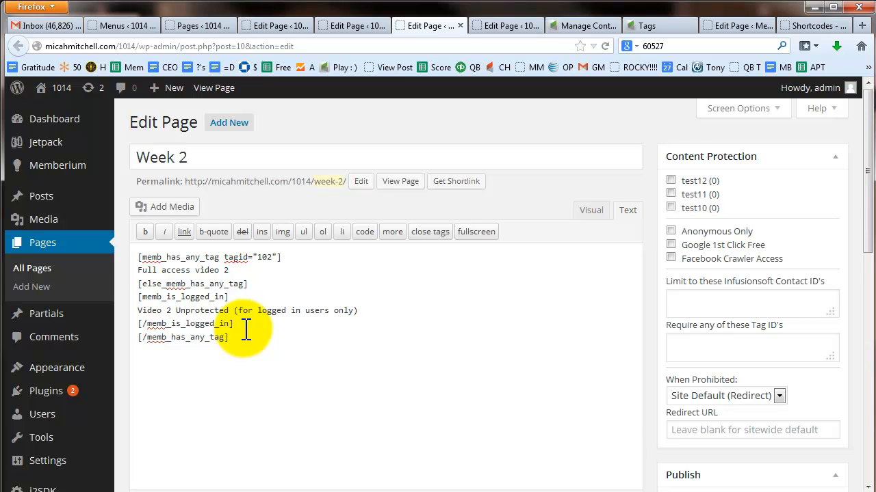
# Step: Try moving the logged-in block below the tag check and deleting the else line, then undo
pyautogui.moveTo(247, 330); pyautogui.dragTo(137, 298)
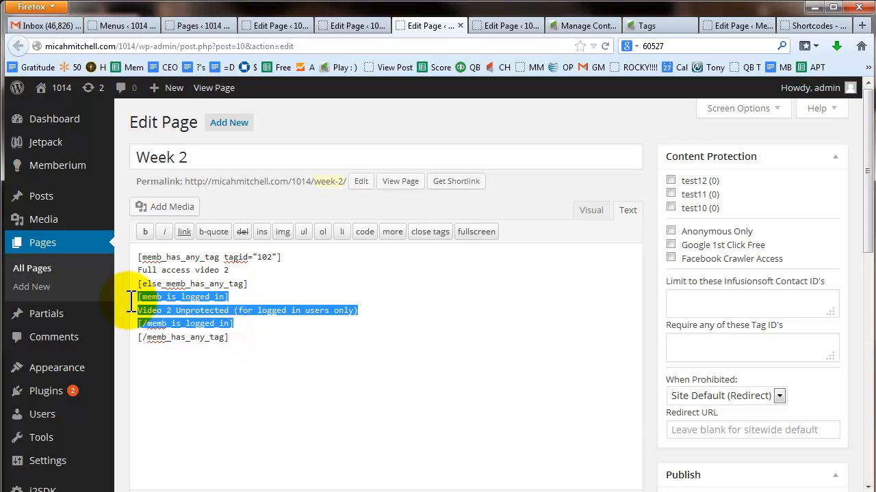
pyautogui.press('BackSpace')
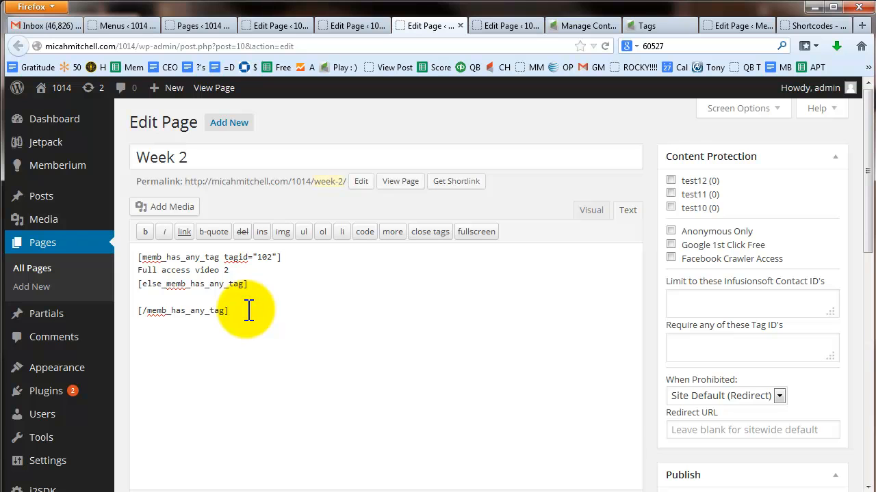
pyautogui.hotkey('ctrl', 'v')
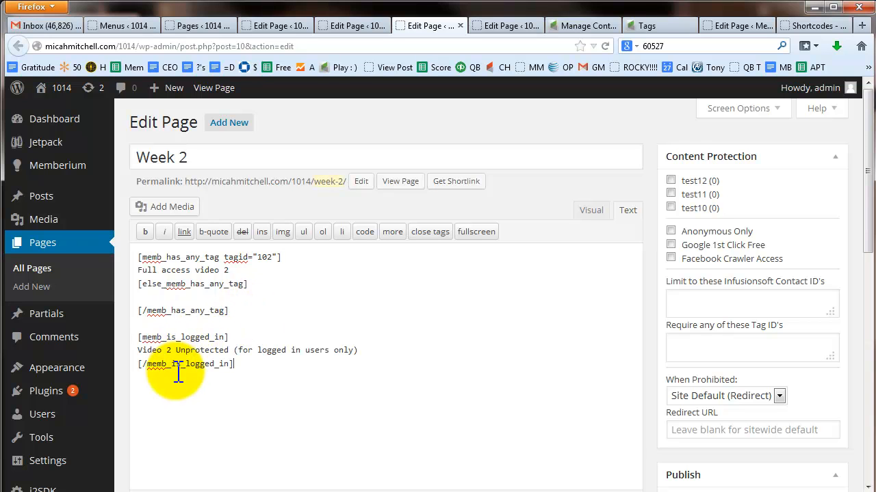
pyautogui.moveTo(253, 286); pyautogui.dragTo(120, 283)
pyautogui.press('BackSpace')
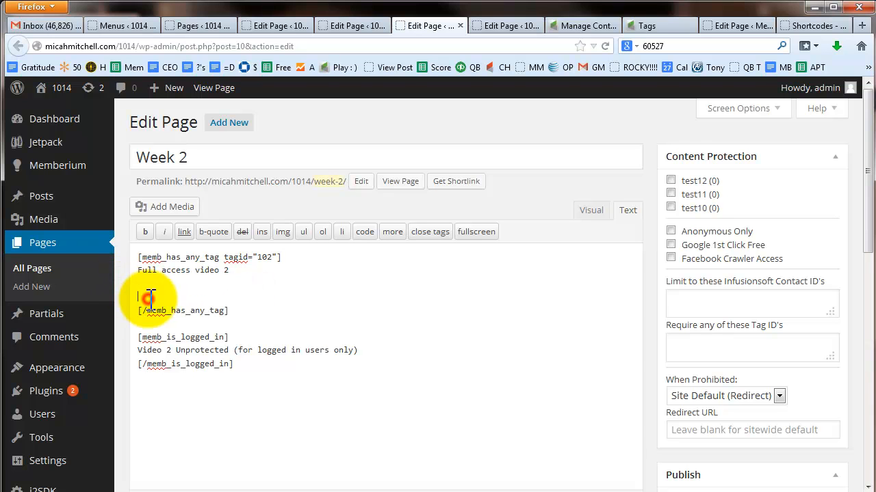
pyautogui.press('BackSpace')
pyautogui.press('Delete')
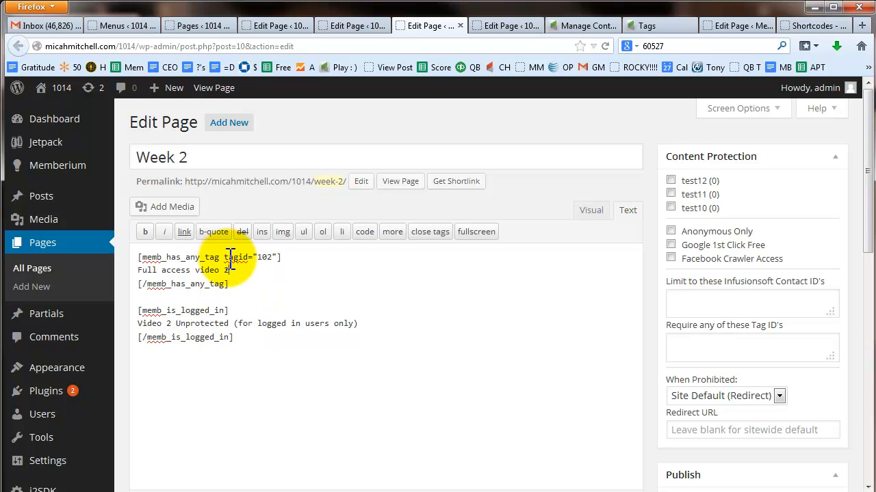
pyautogui.press('Return')
pyautogui.press('Return')
pyautogui.press('Up')
pyautogui.hotkey('ctrl', 'v')
pyautogui.hotkey('shift', 'Home')
pyautogui.click(372, 346)
# Step: Move the logged-in block back inside the else_memb_has_any_tag branch
pyautogui.moveTo(256, 367); pyautogui.dragTo(138, 336)
pyautogui.hotkey('ctrl', 'x')
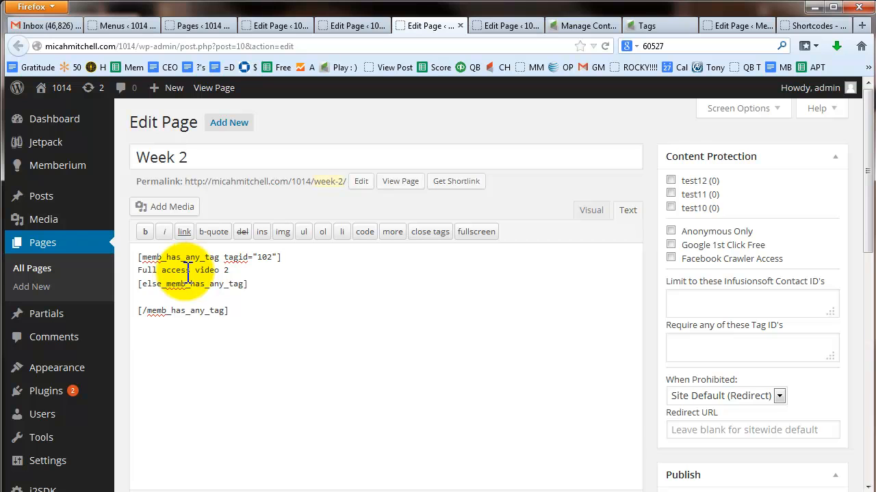
pyautogui.click(170, 296)
pyautogui.hotkey('ctrl', 'v')
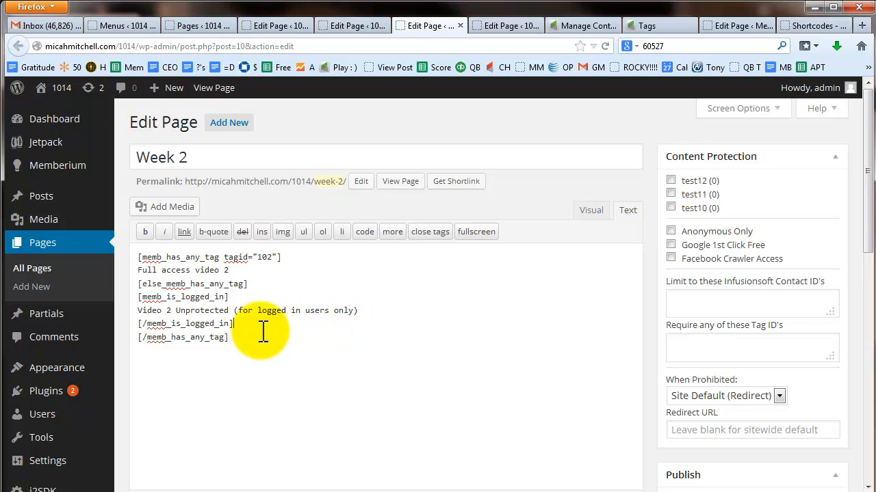
# Step: Copy the [memb_is_logged_in] docs example that includes an else branch for logged-out visitors
pyautogui.click(812, 25)
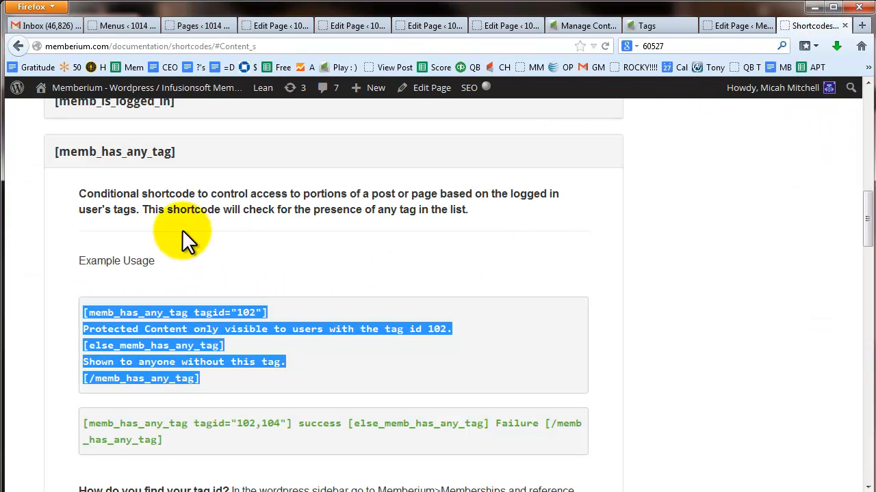
pyautogui.click(143, 153)
pyautogui.click(144, 102)
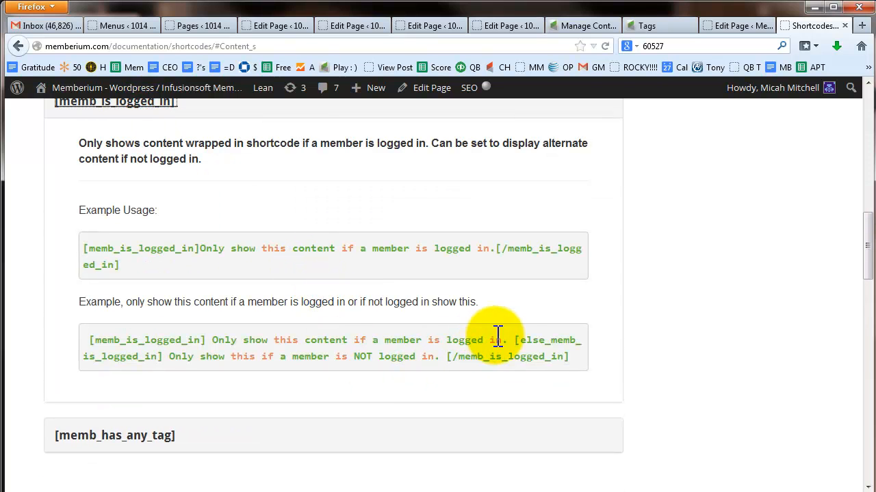
pyautogui.moveTo(513, 340); pyautogui.dragTo(270, 361)
pyautogui.click(340, 357)
pyautogui.moveTo(568, 356); pyautogui.dragTo(91, 340)
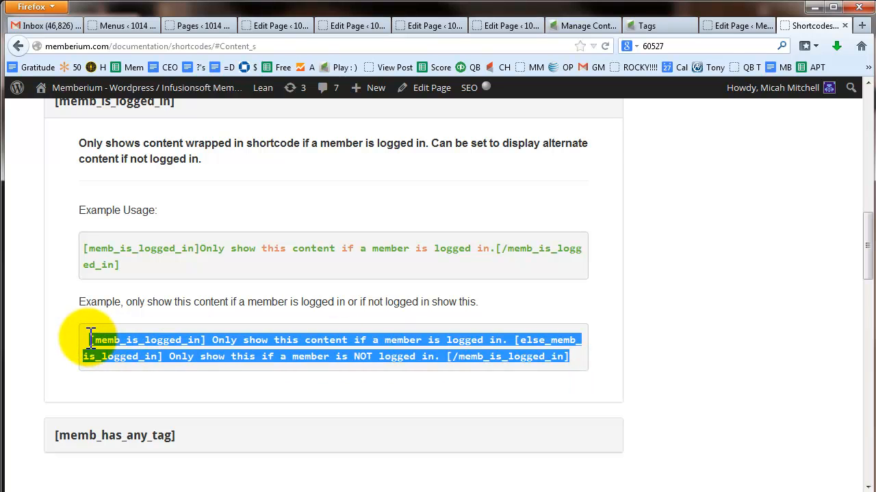
pyautogui.click(713, 26)
# Step: On Week 2, replace the nested logged-in block with the pasted two-branch memb_is_logged_in example
pyautogui.click(351, 26)
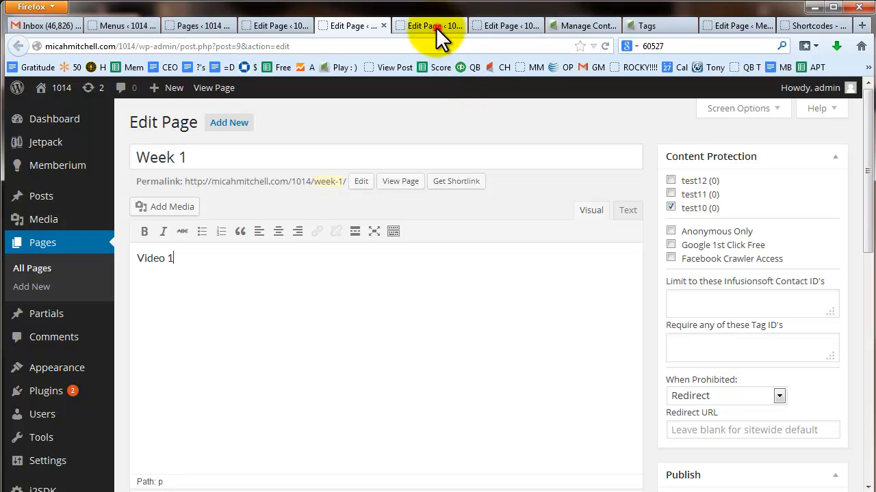
pyautogui.click(435, 26)
pyautogui.moveTo(233, 324); pyautogui.dragTo(125, 301)
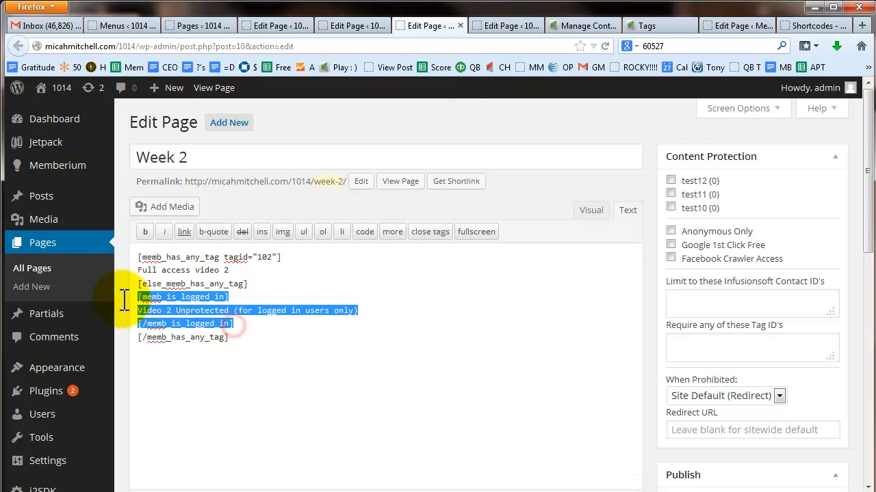
pyautogui.press('Delete')
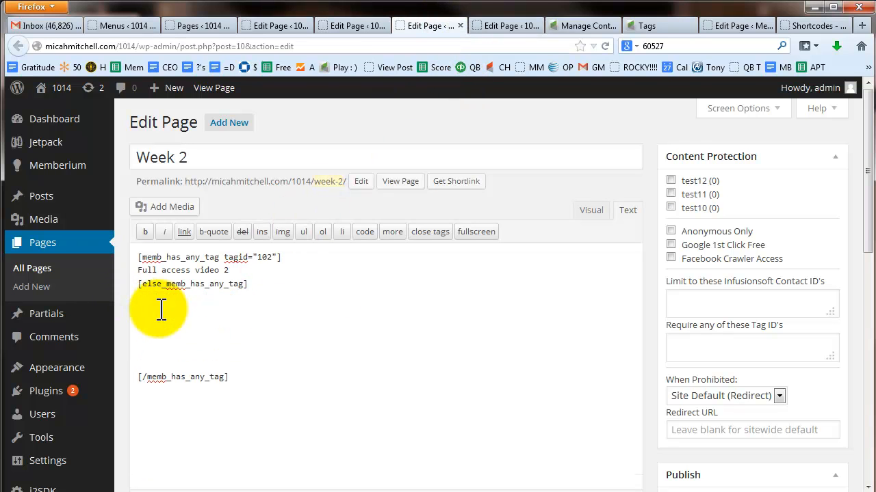
pyautogui.hotkey('ctrl', 'v')
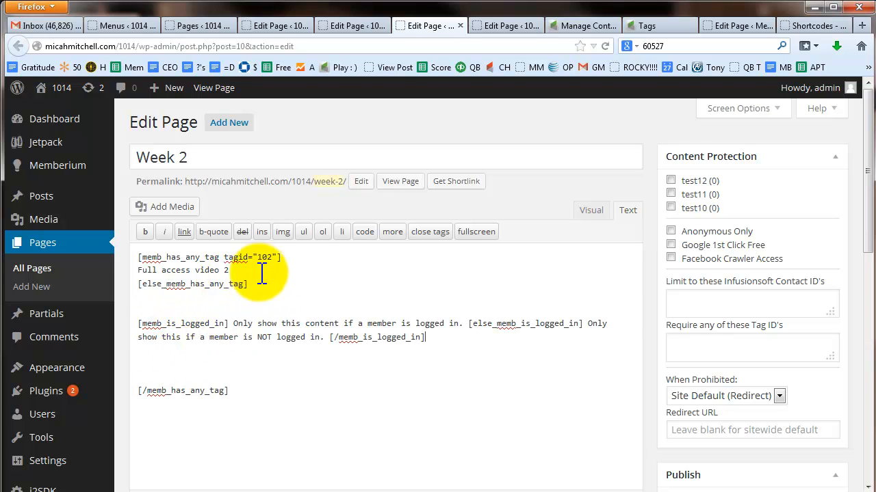
pyautogui.moveTo(230, 271); pyautogui.dragTo(136, 272)
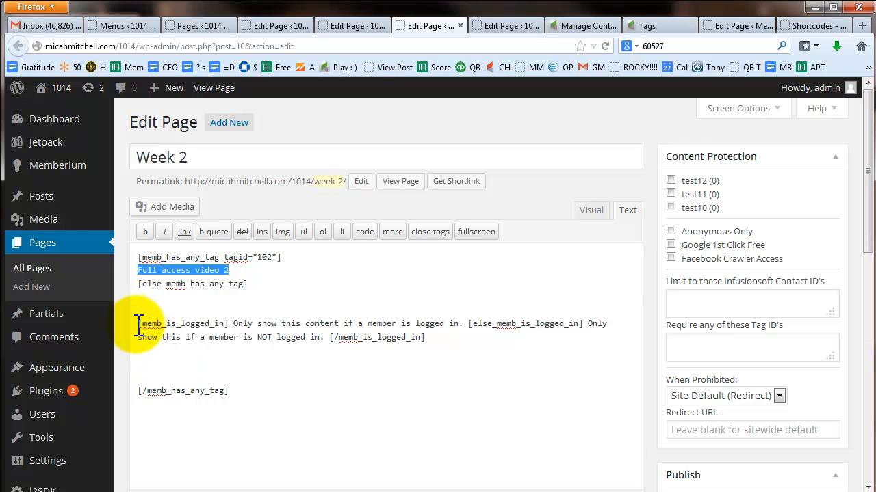
pyautogui.moveTo(233, 324); pyautogui.dragTo(469, 325)
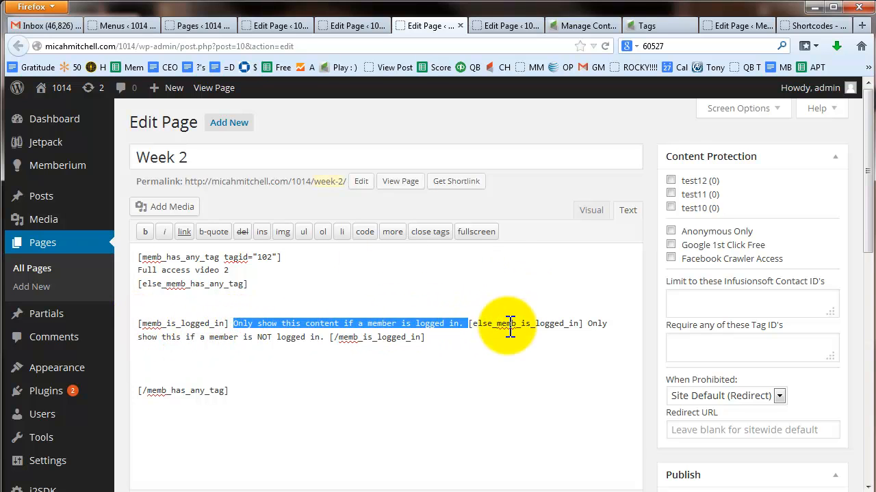
pyautogui.click(328, 344)
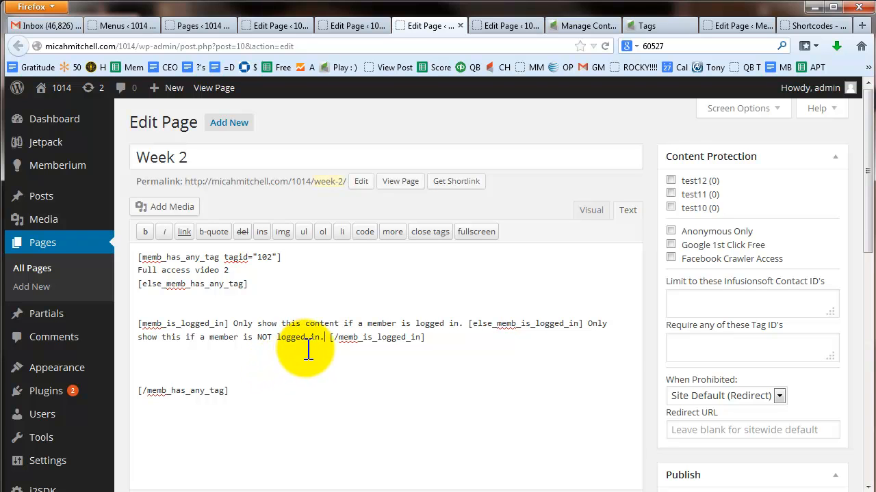
# Step: Move the closing [/memb_has_any_tag] up to just below the else tag, leaving a blank else line
pyautogui.moveTo(443, 338); pyautogui.dragTo(140, 318)
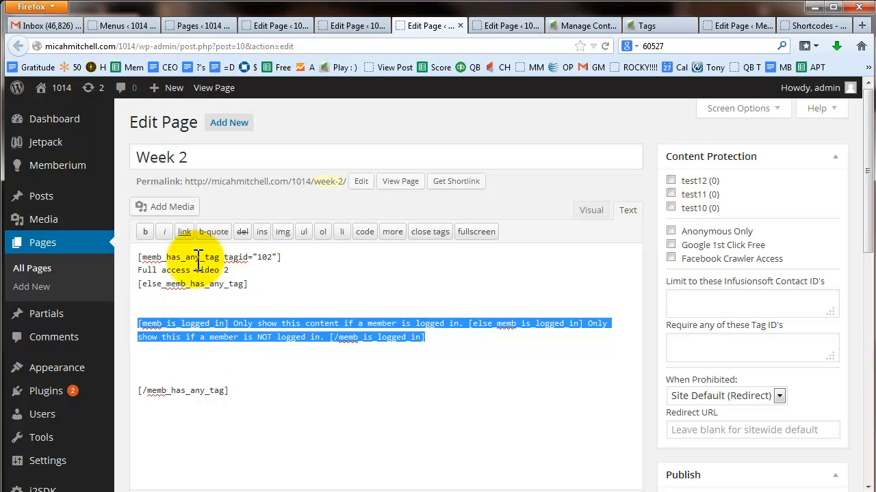
pyautogui.click(213, 358)
pyautogui.moveTo(237, 392); pyautogui.dragTo(127, 392)
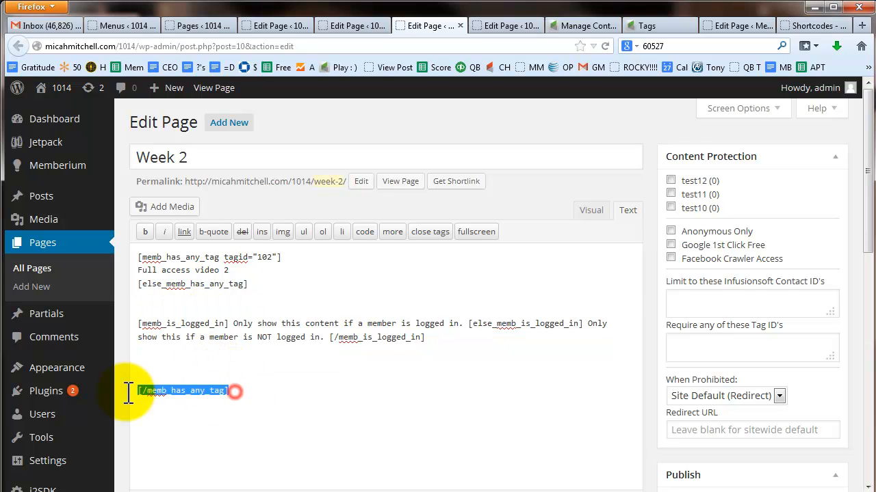
pyautogui.hotkey('ctrl', 'x')
pyautogui.click(262, 285)
pyautogui.press('Return')
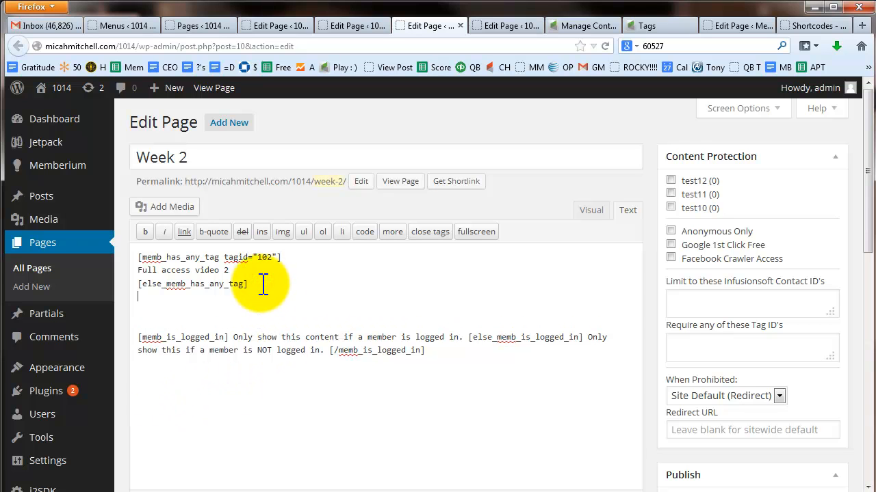
pyautogui.hotkey('ctrl', 'v')
pyautogui.press('Return')
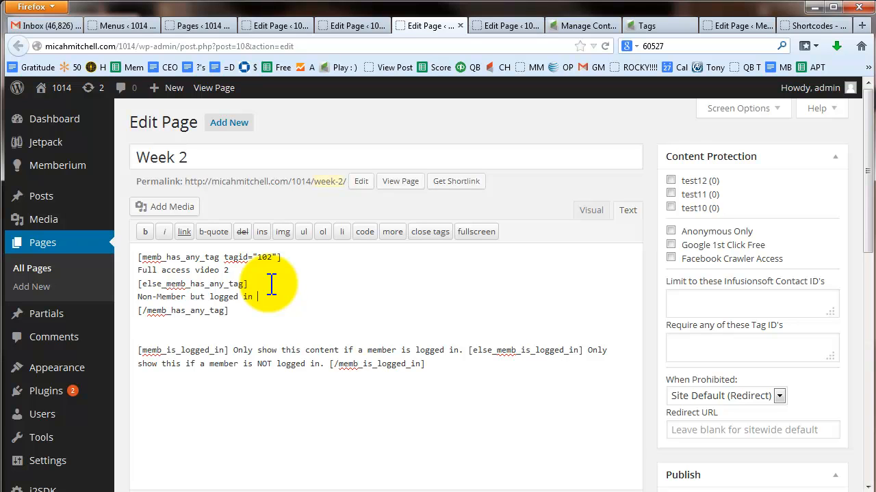
pyautogui.moveTo(240, 309); pyautogui.dragTo(135, 252)
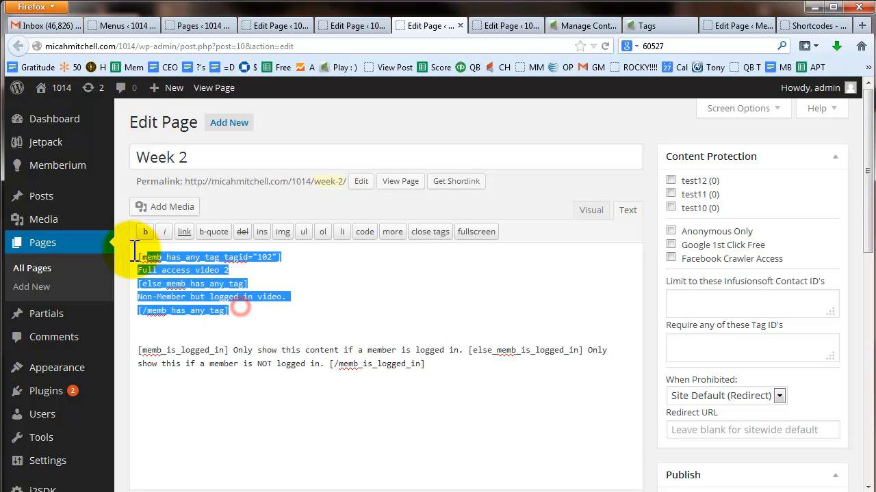
# Step: Cut the tag-check block and put each memb_is_logged_in shortcode and sentence on its own line
pyautogui.hotkey('ctrl', 'x')
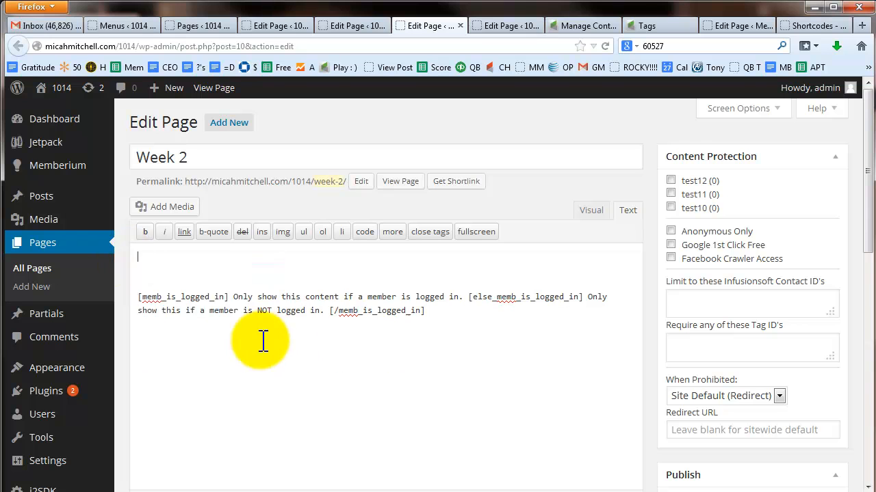
pyautogui.click(233, 296)
pyautogui.press('Return')
pyautogui.press('Return')
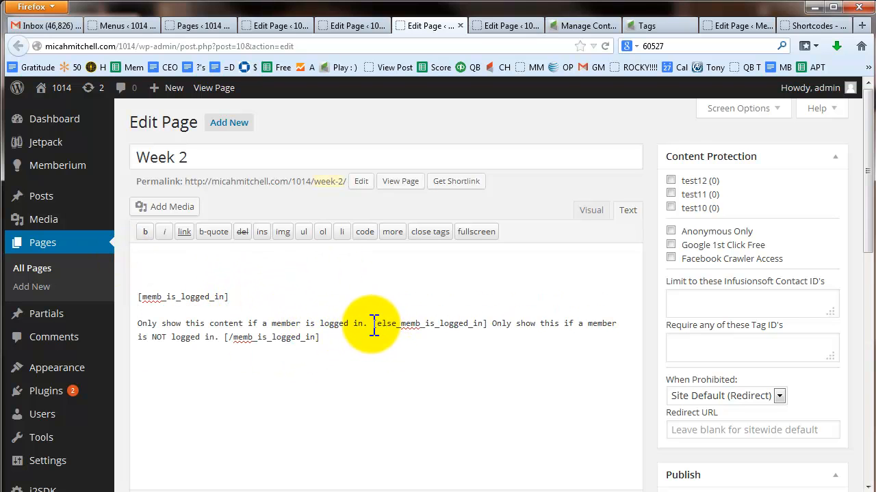
pyautogui.click(373, 324)
pyautogui.press('Return')
pyautogui.press('Return')
pyautogui.click(252, 351)
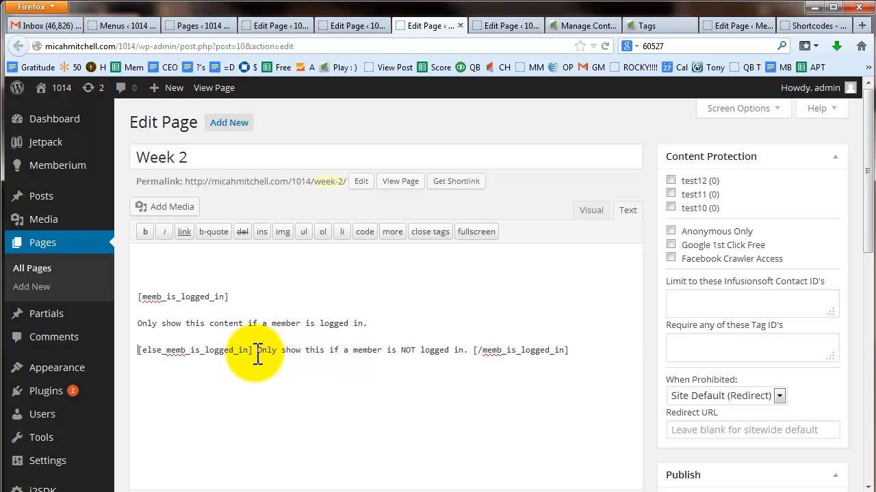
pyautogui.press('Return')
pyautogui.press('Return')
pyautogui.click(358, 377)
pyautogui.press('Return')
pyautogui.press('Return')
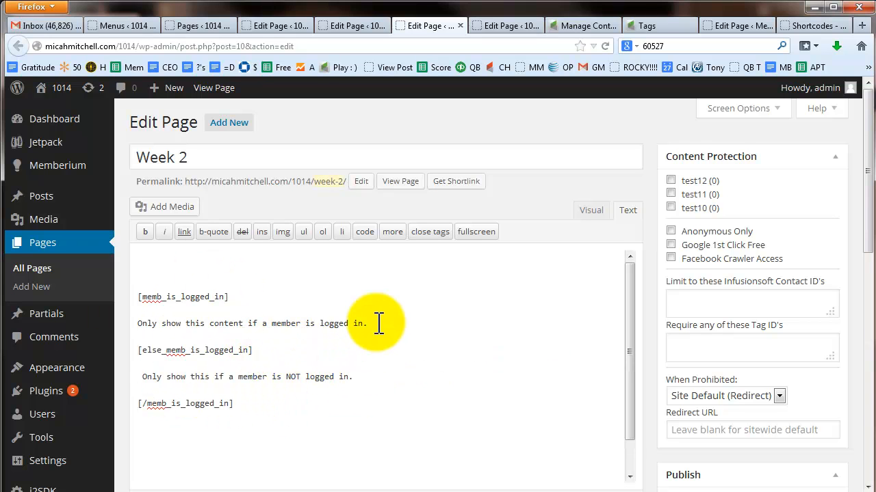
# Step: Paste the tag-check block over the logged-in sentence and change its else text to 'Partial Access'
pyautogui.moveTo(230, 297); pyautogui.dragTo(145, 297)
pyautogui.moveTo(379, 324); pyautogui.dragTo(132, 323)
pyautogui.hotkey('ctrl', 'v')
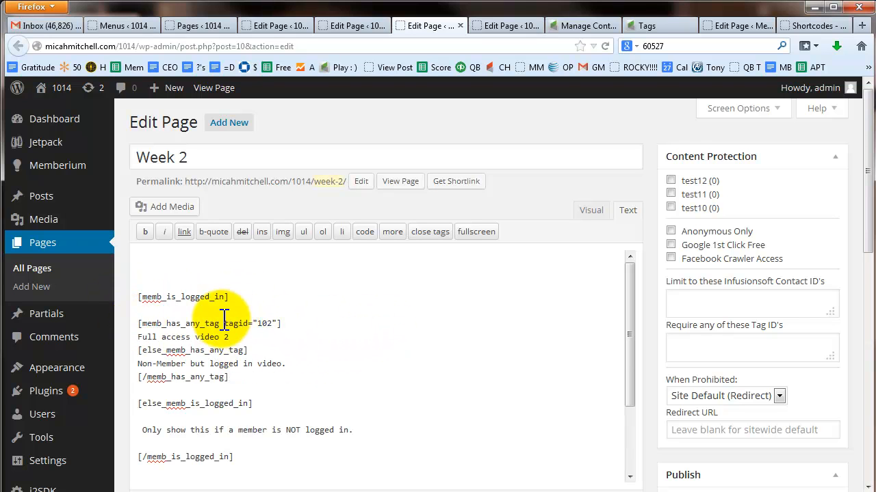
pyautogui.moveTo(239, 337); pyautogui.dragTo(137, 336)
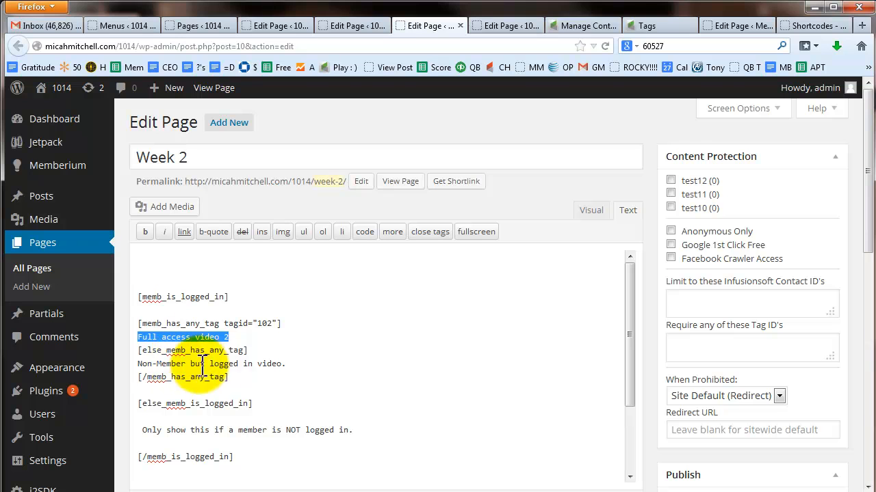
pyautogui.moveTo(294, 363); pyautogui.dragTo(139, 368)
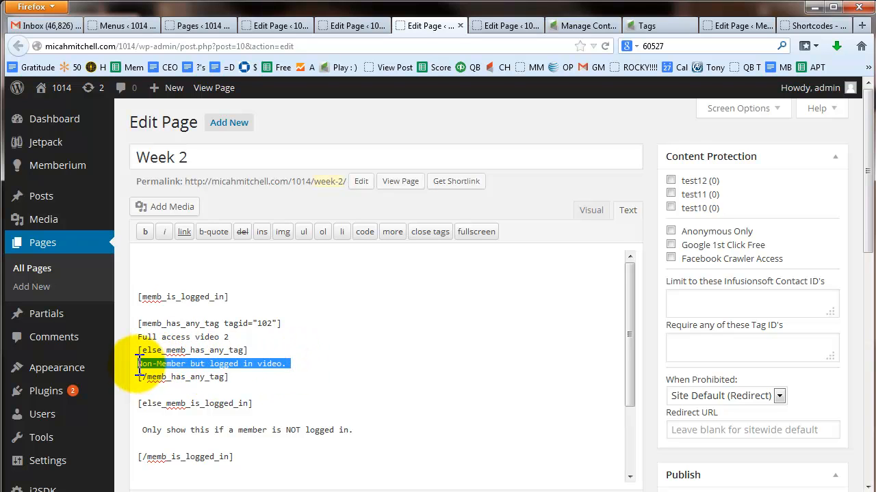
pyautogui.write('Partial Acc')
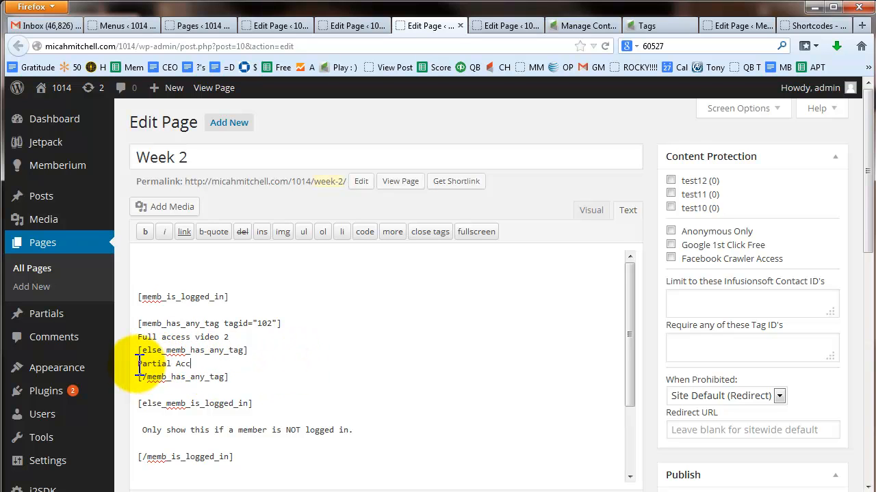
pyautogui.write('ess')
# Step: Review the nesting between the opening and else memb_is_logged_in shortcodes
pyautogui.scroll(-1, 233, 342)
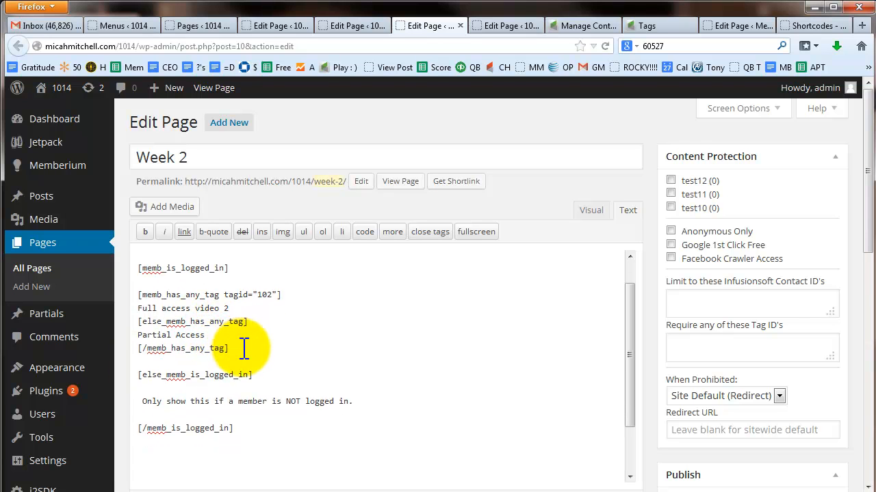
pyautogui.moveTo(244, 348); pyautogui.dragTo(139, 295)
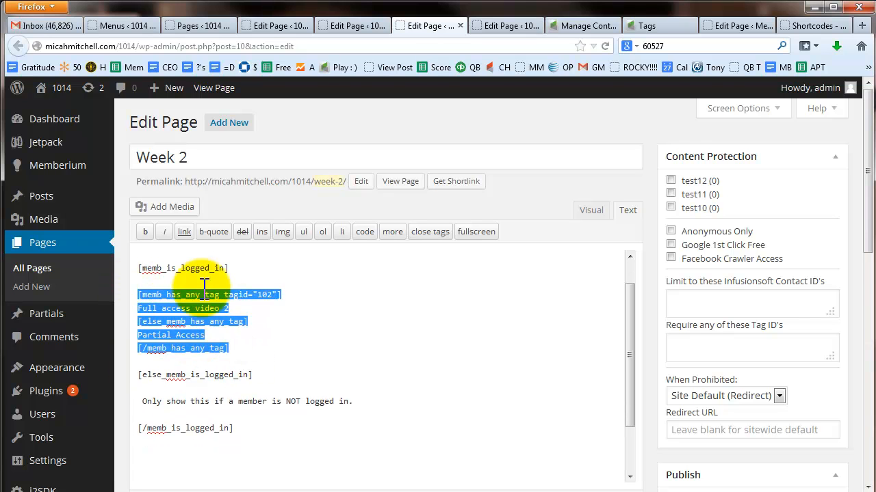
pyautogui.tripleClick(262, 378)
pyautogui.moveTo(173, 329); pyautogui.dragTo(132, 266)
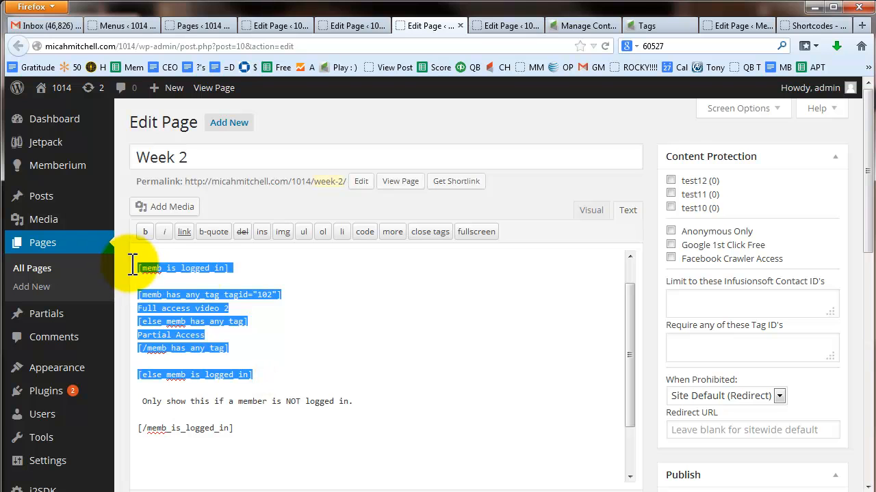
pyautogui.tripleClick(260, 267)
pyautogui.moveTo(275, 374); pyautogui.dragTo(138, 375)
pyautogui.click(242, 355)
# Step: Open Memberium Memberships settings in a new tab to look up test11's tag ID
pyautogui.moveTo(248, 354); pyautogui.dragTo(182, 330)
pyautogui.click(260, 333)
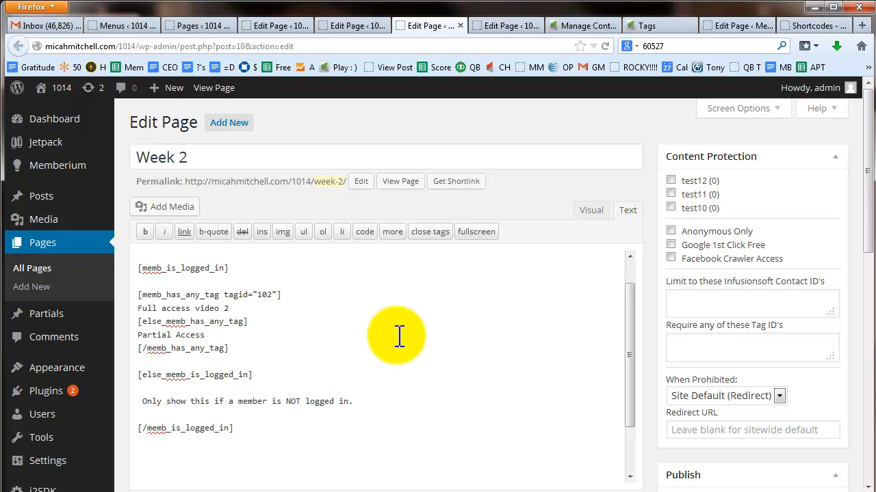
pyautogui.doubleClick(265, 294)
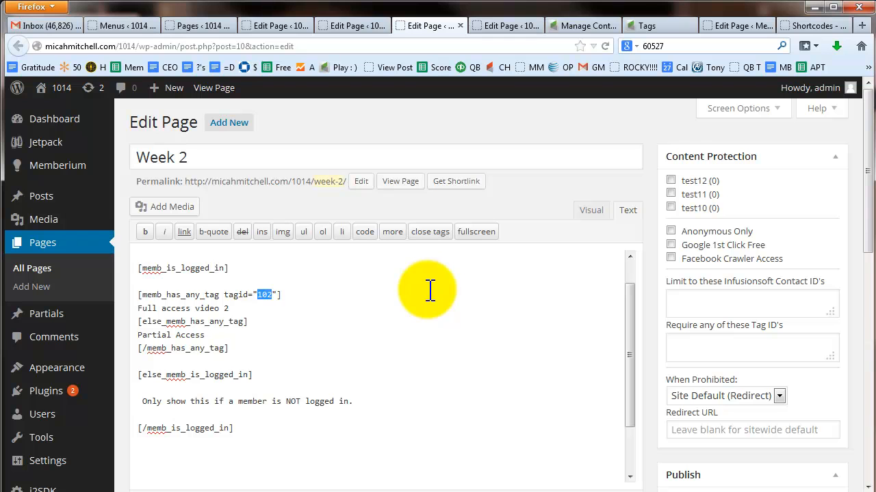
pyautogui.moveTo(59, 169)
pyautogui.rightClick(156, 237)
pyautogui.click(229, 241)
pyautogui.click(453, 25)
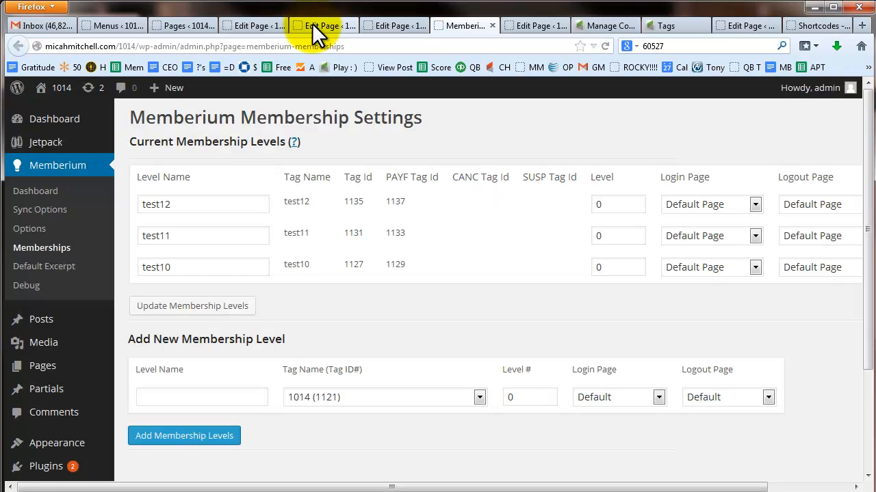
pyautogui.click(312, 23)
pyautogui.click(373, 29)
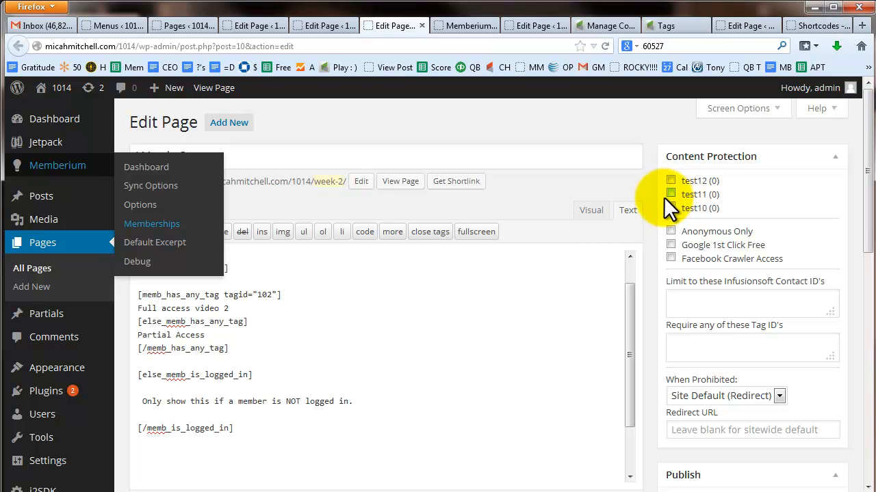
pyautogui.click(673, 26)
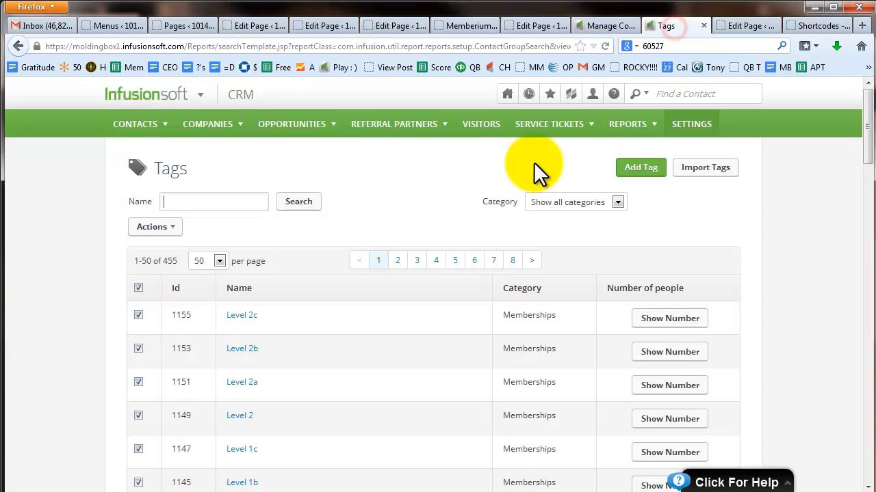
pyautogui.click(541, 26)
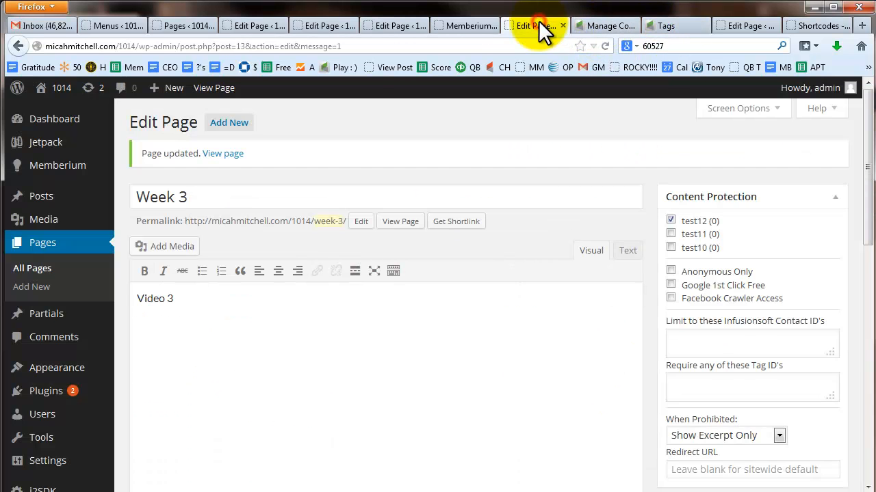
pyautogui.click(461, 27)
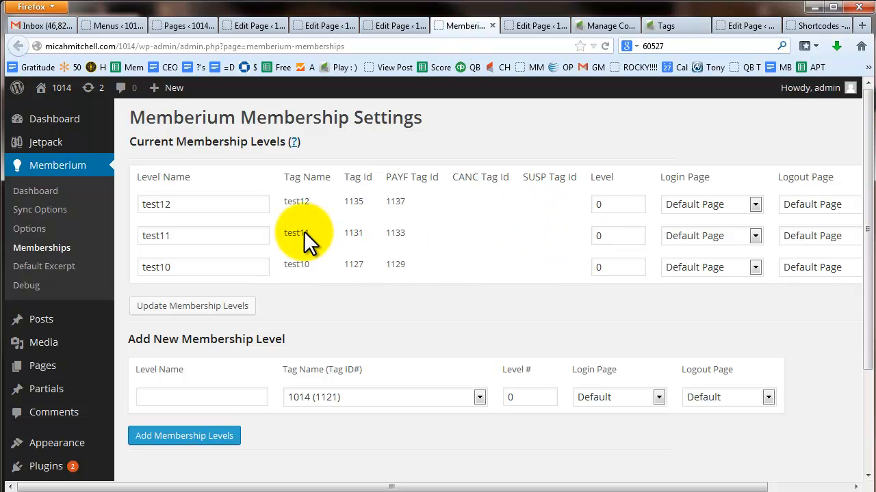
# Step: Replace tagid 102 in Week 2's tag check with test11's tag ID 1131
pyautogui.doubleClick(354, 233)
pyautogui.hotkey('ctrl', 'c')
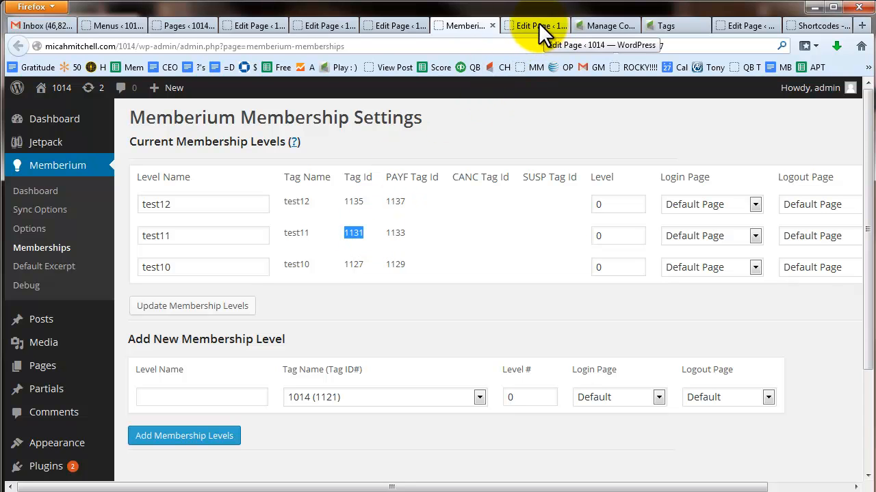
pyautogui.click(390, 28)
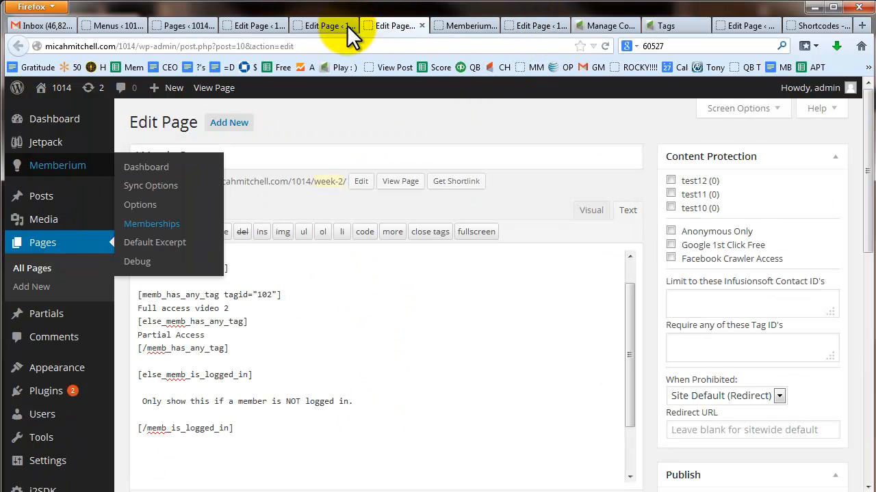
pyautogui.click(266, 333)
pyautogui.doubleClick(267, 295)
pyautogui.hotkey('ctrl', 'v')
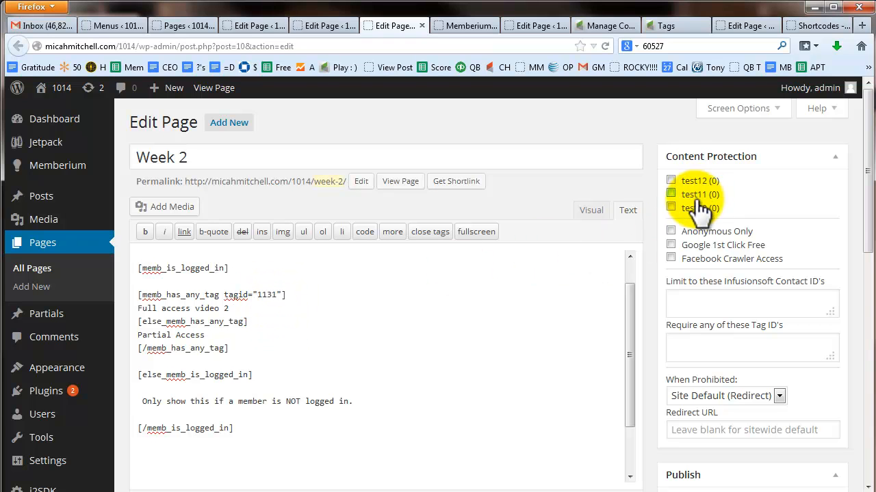
pyautogui.moveTo(228, 308); pyautogui.dragTo(129, 308)
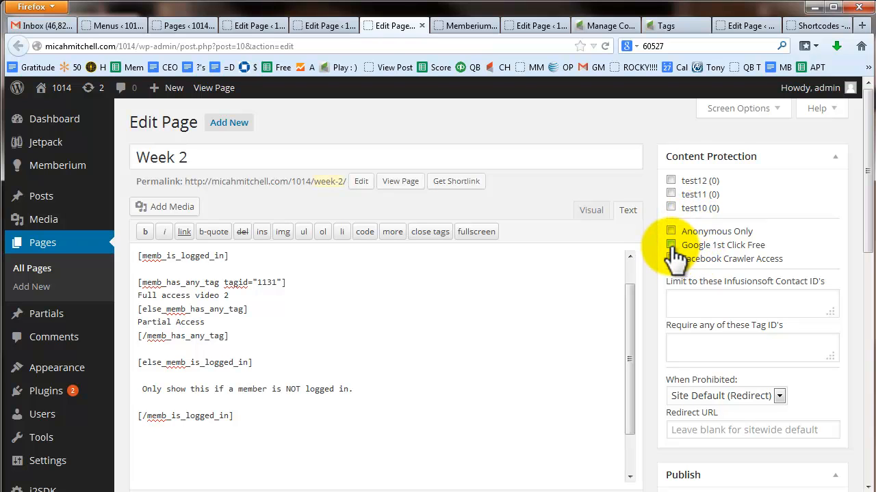
pyautogui.click(329, 31)
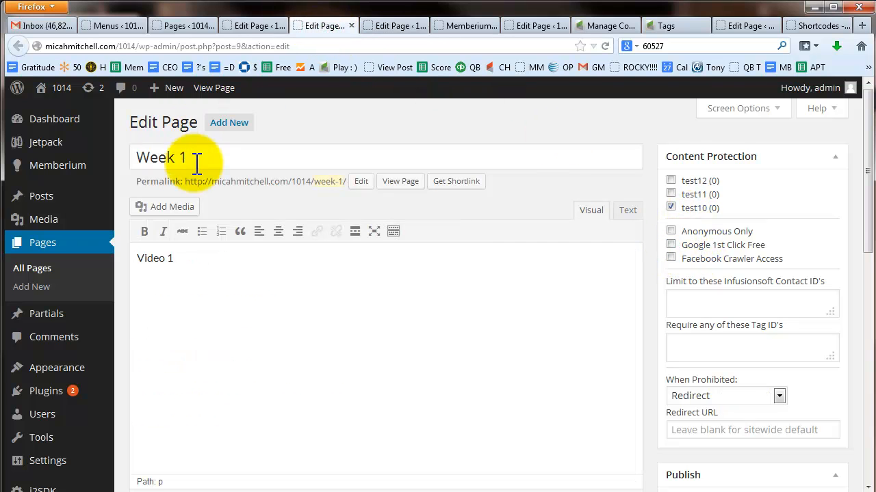
# Step: Tick Google 1st Click Free and Facebook Crawler Access in Week 1's Content Protection box
pyautogui.click(671, 245)
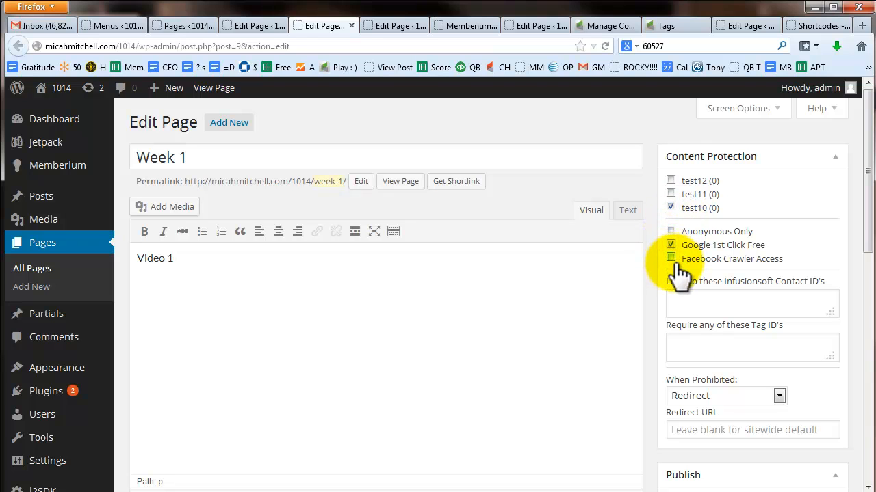
pyautogui.click(671, 258)
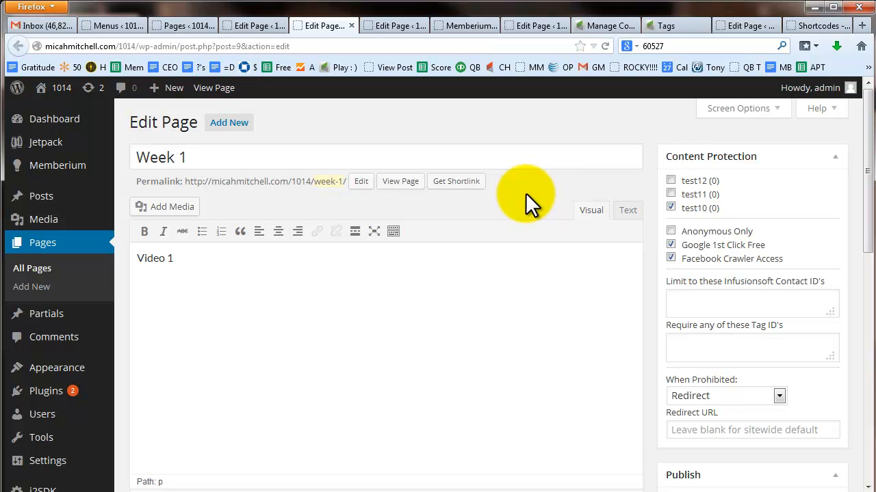
pyautogui.click(255, 25)
pyautogui.click(297, 27)
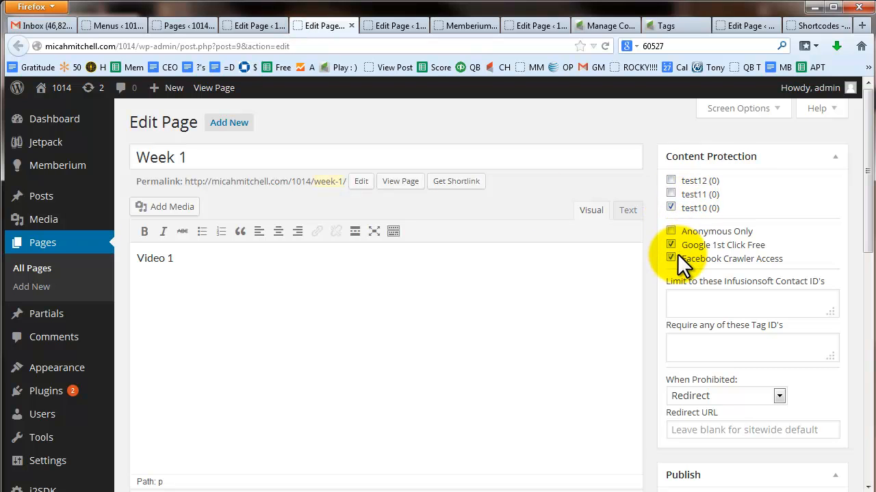
pyautogui.click(393, 24)
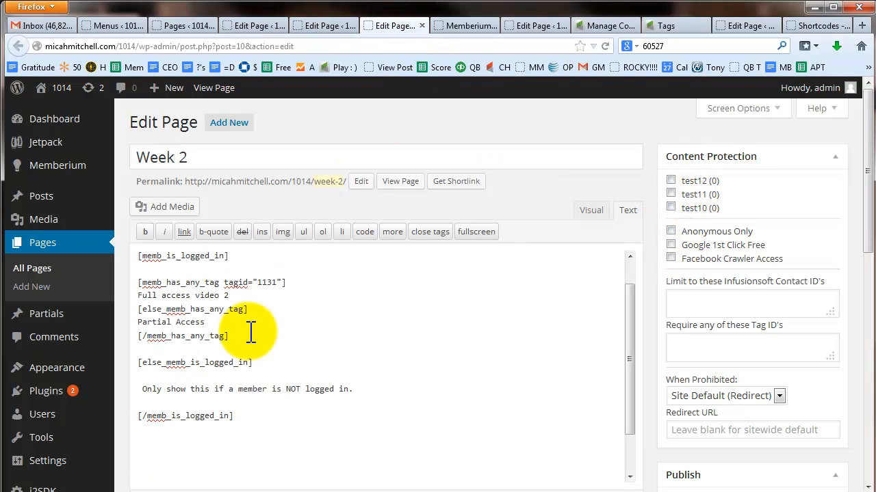